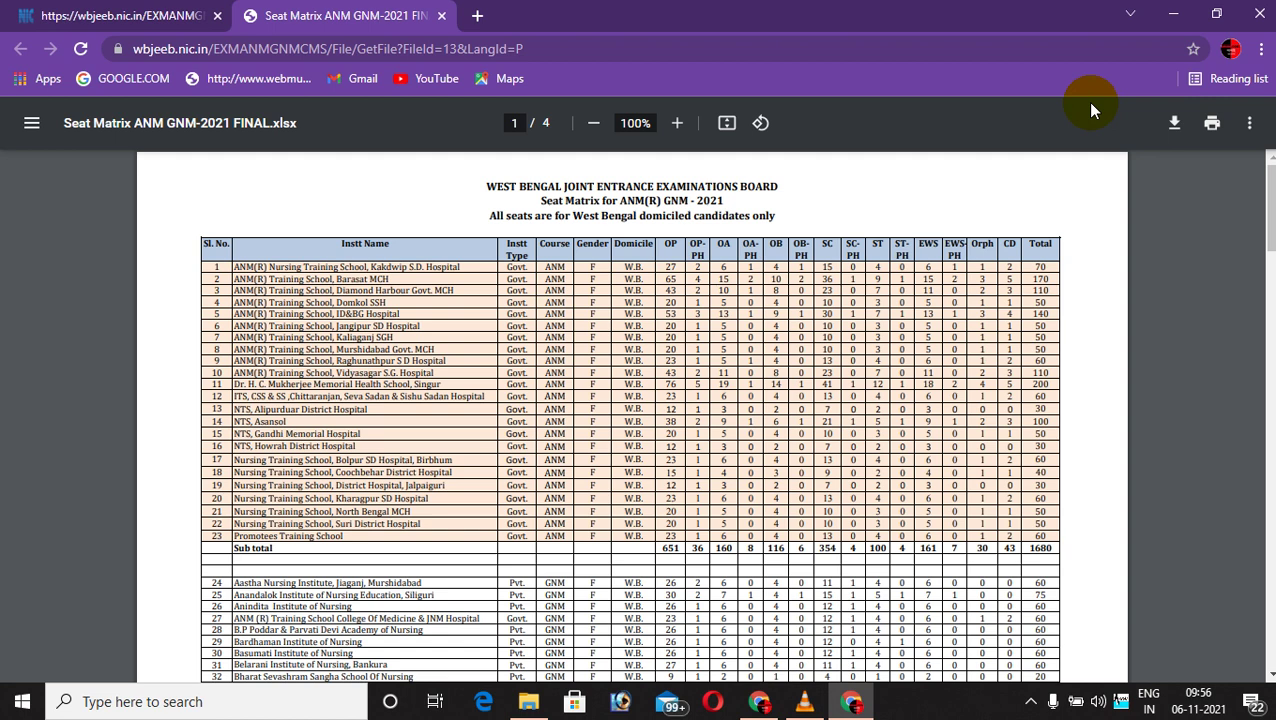
Go back to the top of the ANM & GNM-2021 page and reveal the hidden tray apps.
{"action": "left_click", "coordinate": [90, 16]}
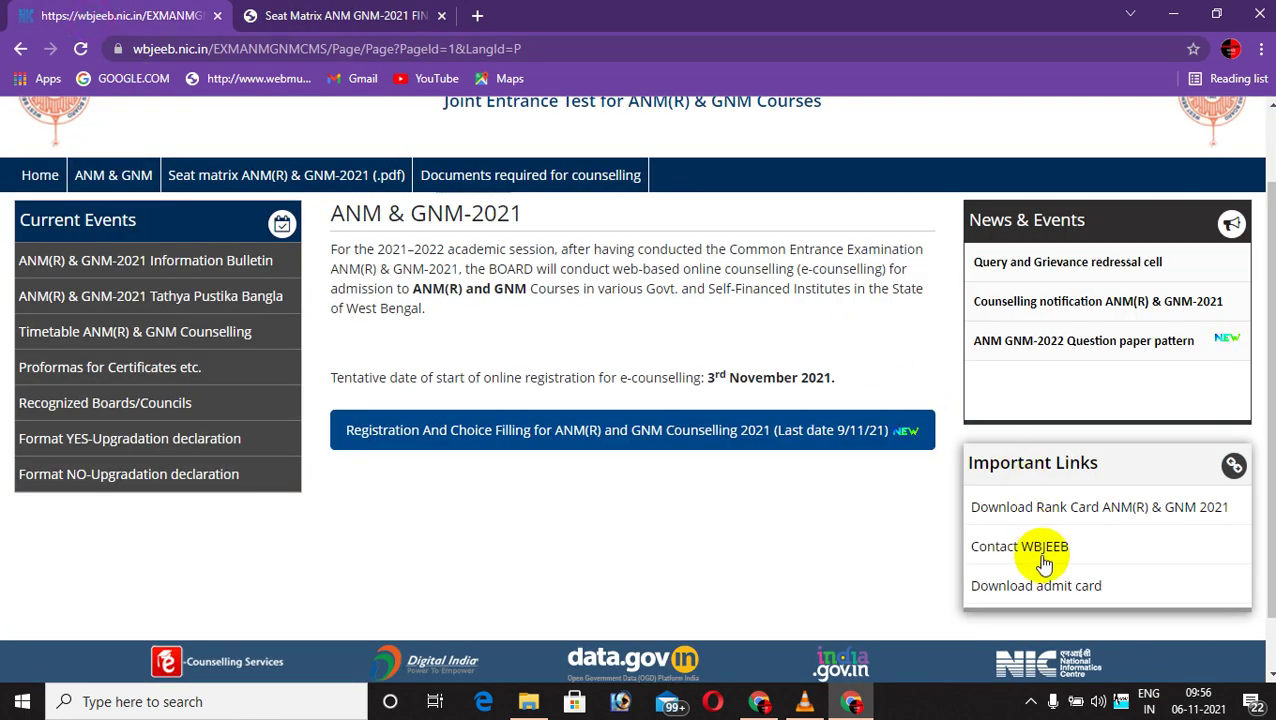
{"action": "scroll", "coordinate": [785, 537], "scroll_direction": "up", "scroll_amount": 2}
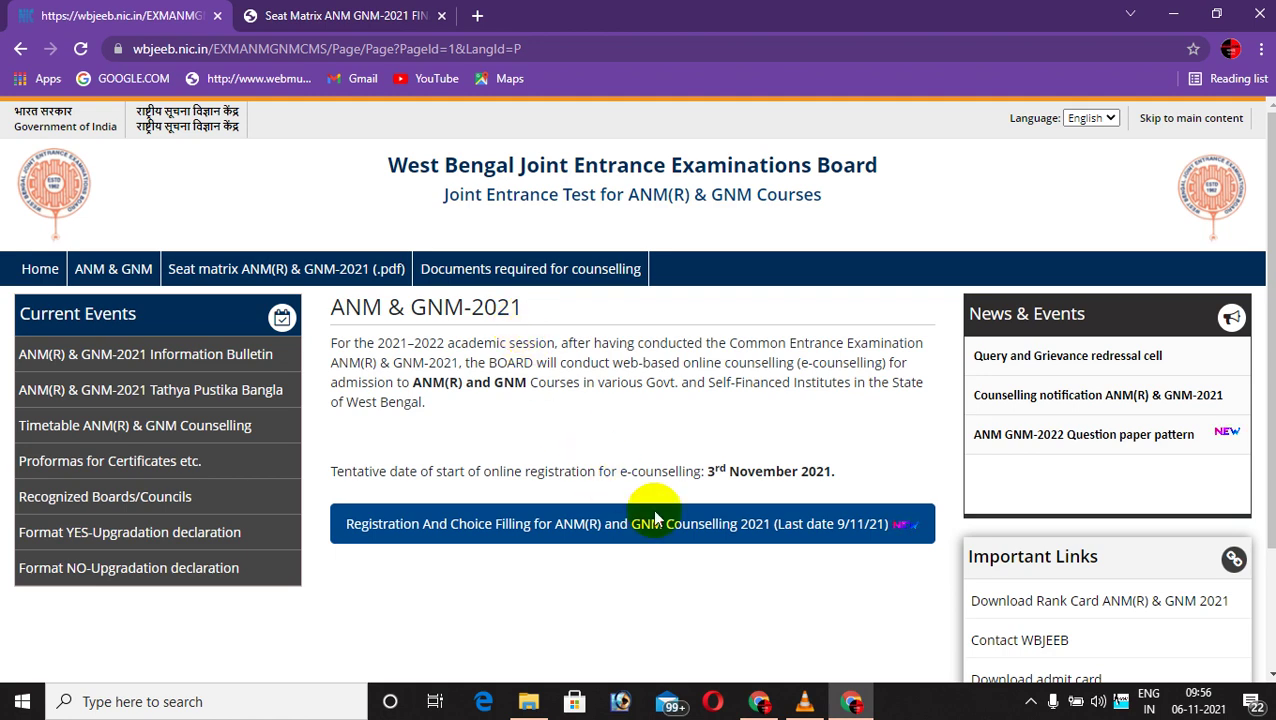
{"action": "left_click", "coordinate": [1031, 701]}
{"action": "left_click", "coordinate": [1068, 628]}
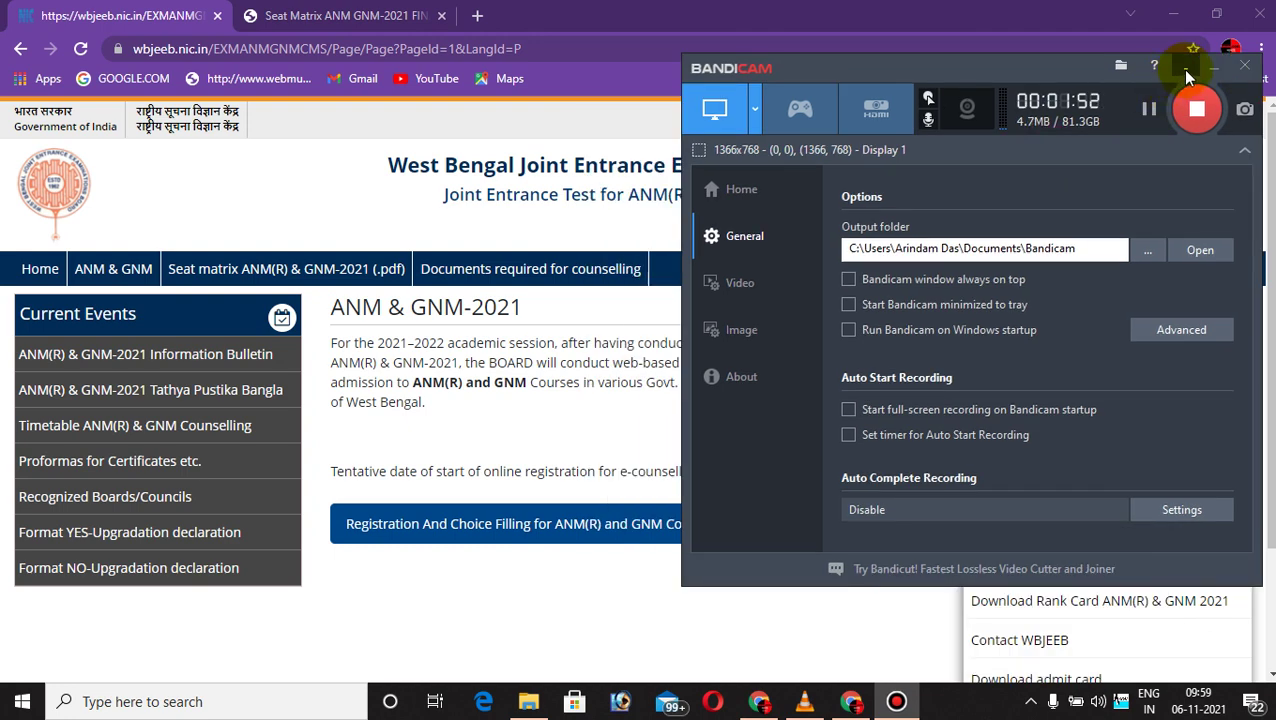
{"action": "left_click", "coordinate": [1187, 72]}
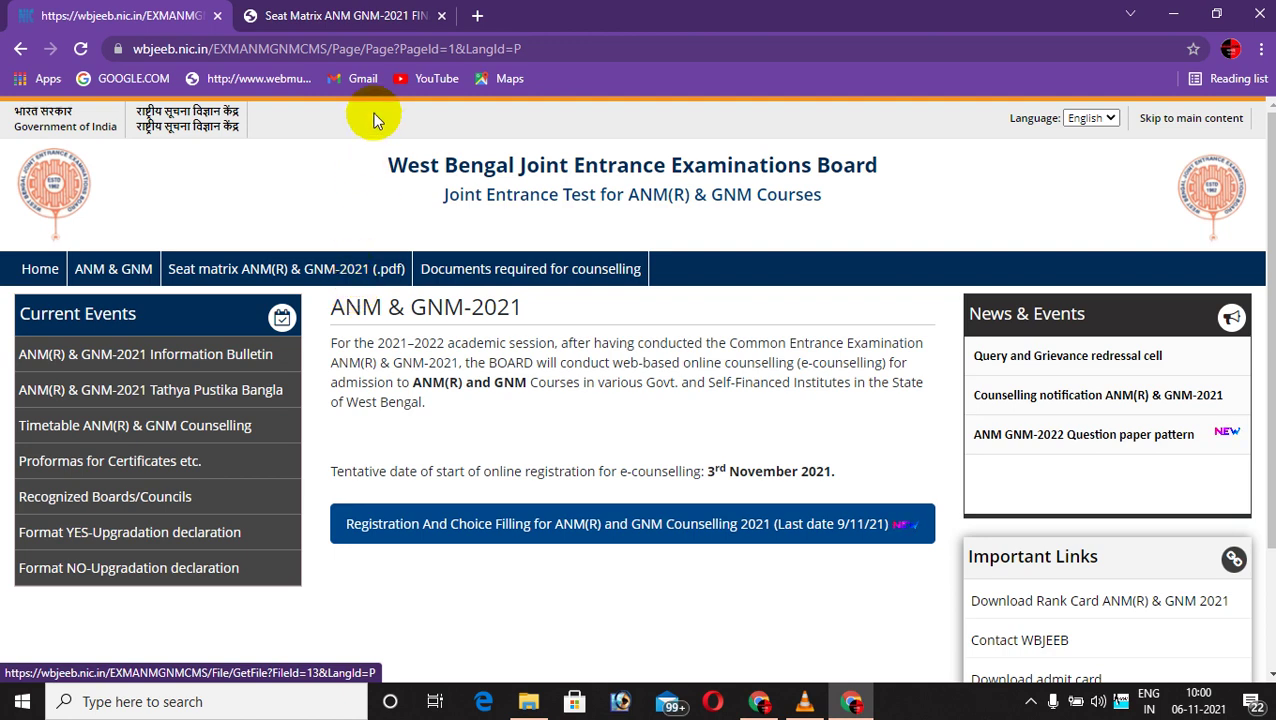
{"action": "left_click", "coordinate": [333, 12]}
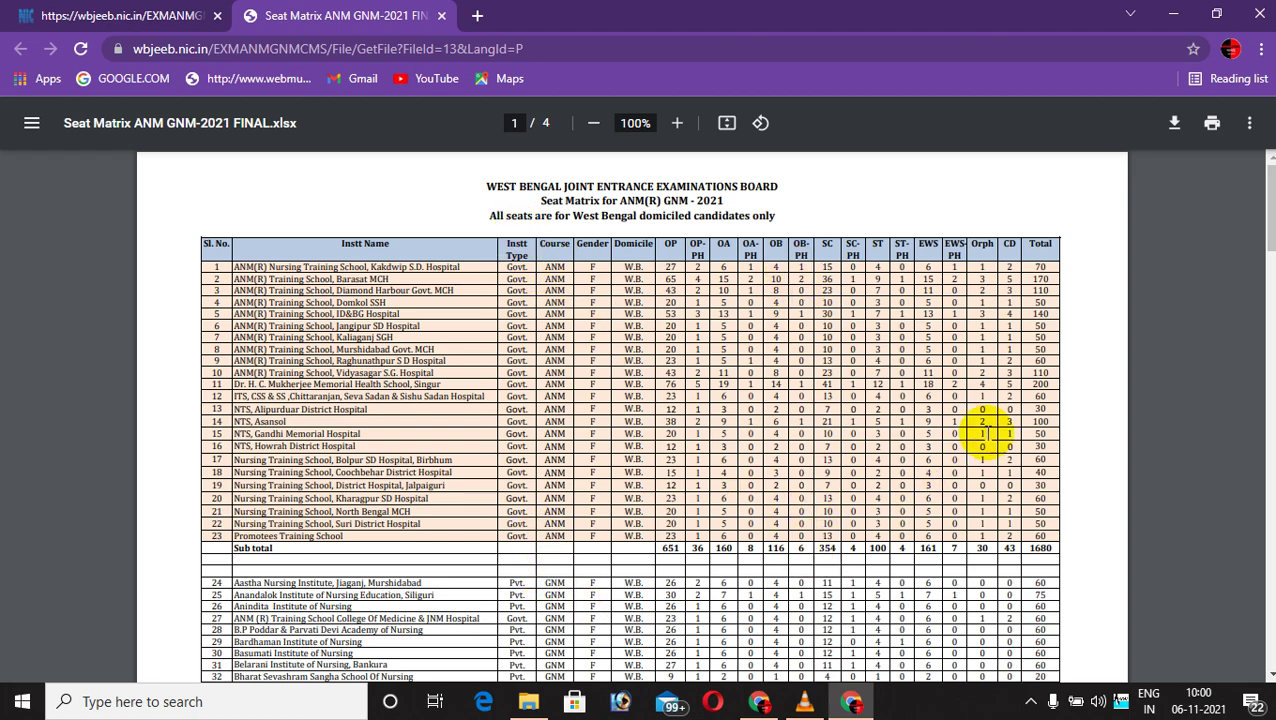
{"action": "mouse_move", "coordinate": [1268, 250]}
{"action": "left_mouse_down"}
{"action": "mouse_move", "coordinate": [1268, 292]}
{"action": "mouse_move", "coordinate": [1268, 250]}
{"action": "left_mouse_up"}
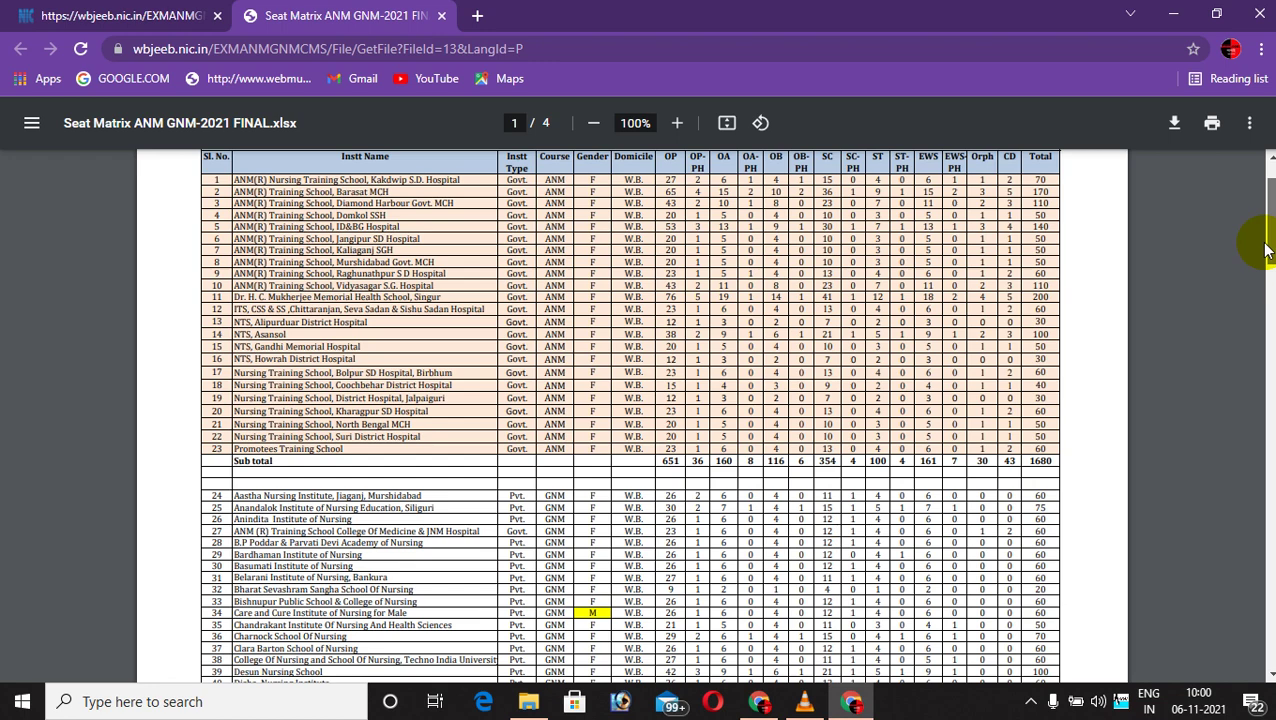
{"action": "left_click_drag", "start_coordinate": [1268, 250], "coordinate": [1268, 225]}
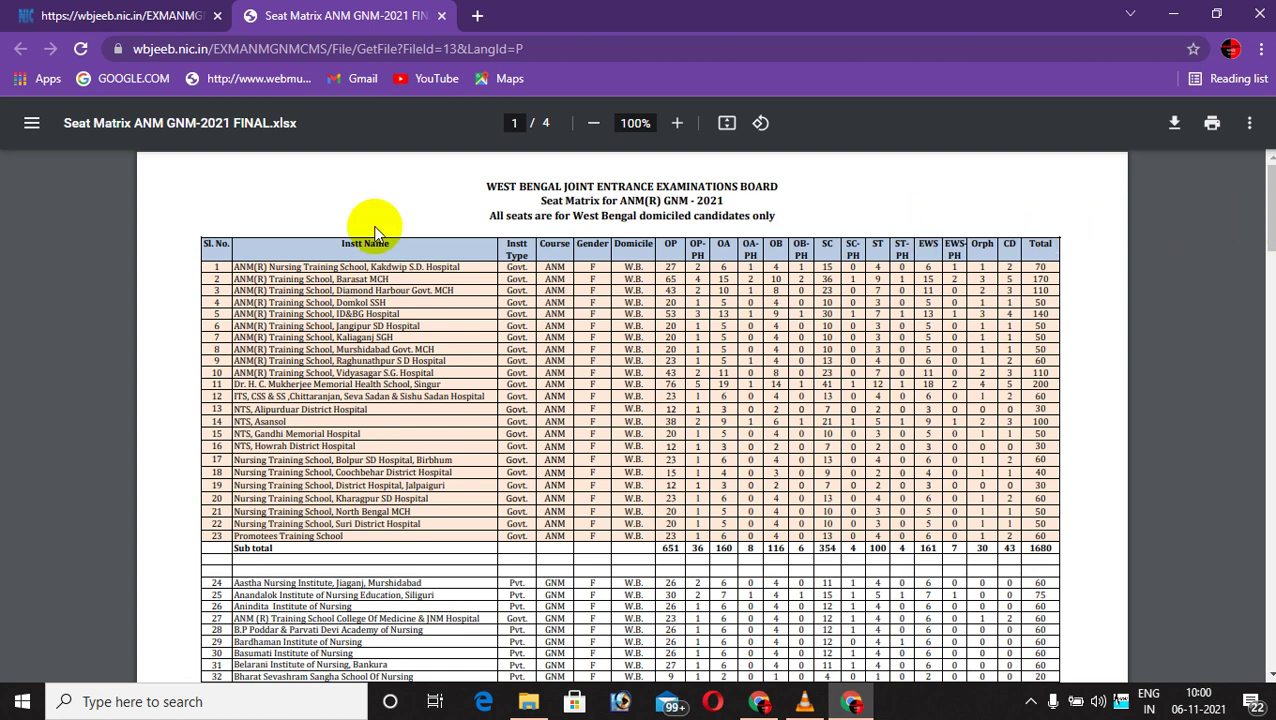
{"action": "left_click", "coordinate": [125, 18]}
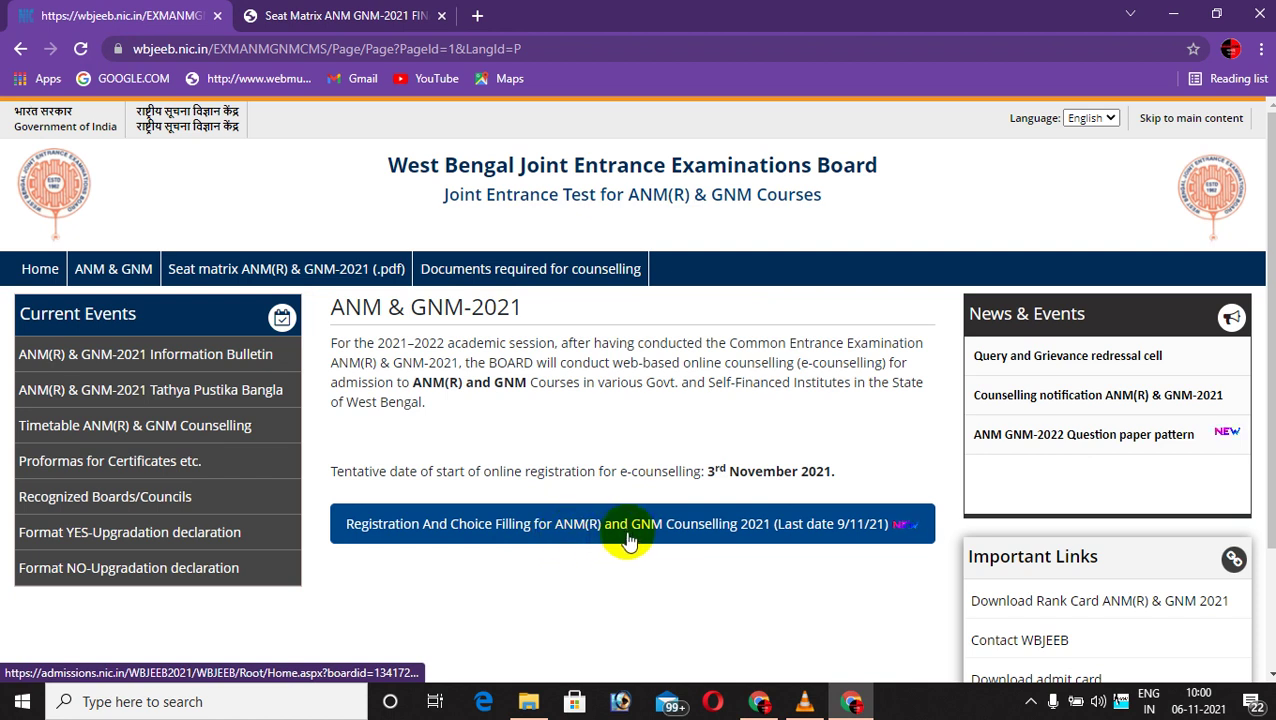
Open Registration And Choice Filling and choose New Candidate Registration from the sign-in page.
{"action": "left_click", "coordinate": [507, 540]}
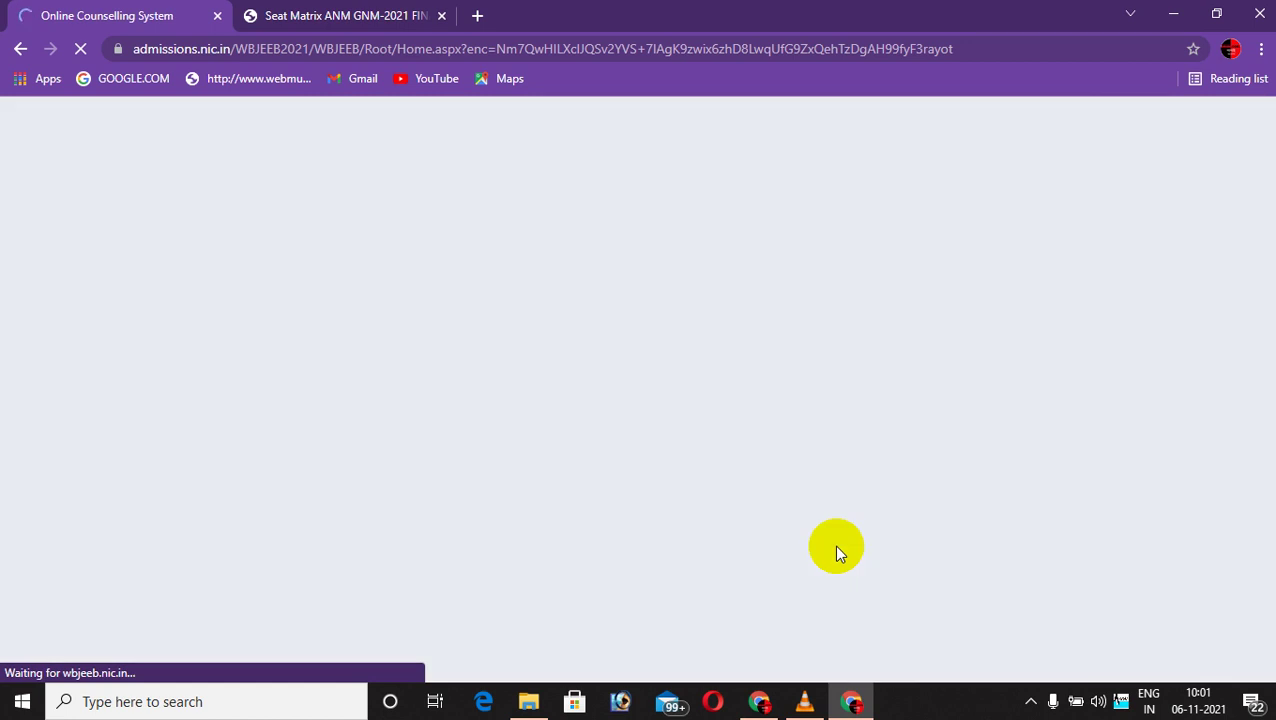
{"action": "scroll", "coordinate": [838, 553], "scroll_direction": "down", "scroll_amount": 1}
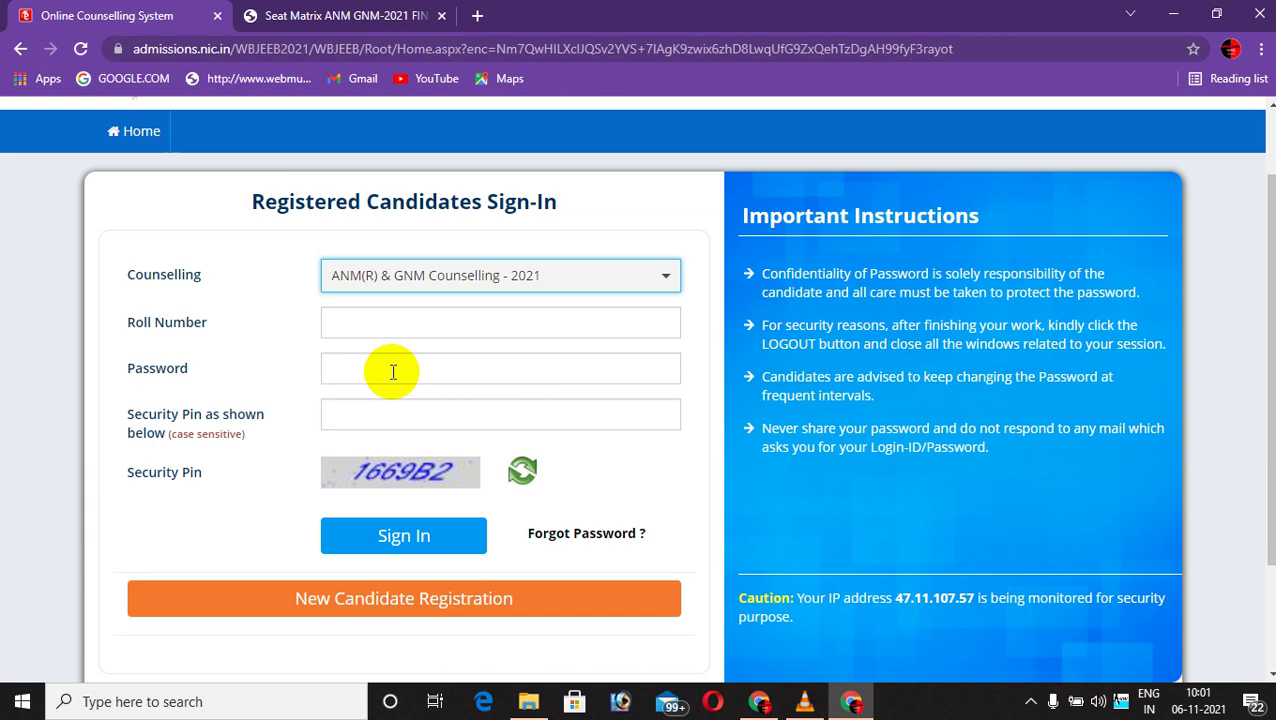
{"action": "scroll", "coordinate": [515, 420], "scroll_direction": "down", "scroll_amount": 1}
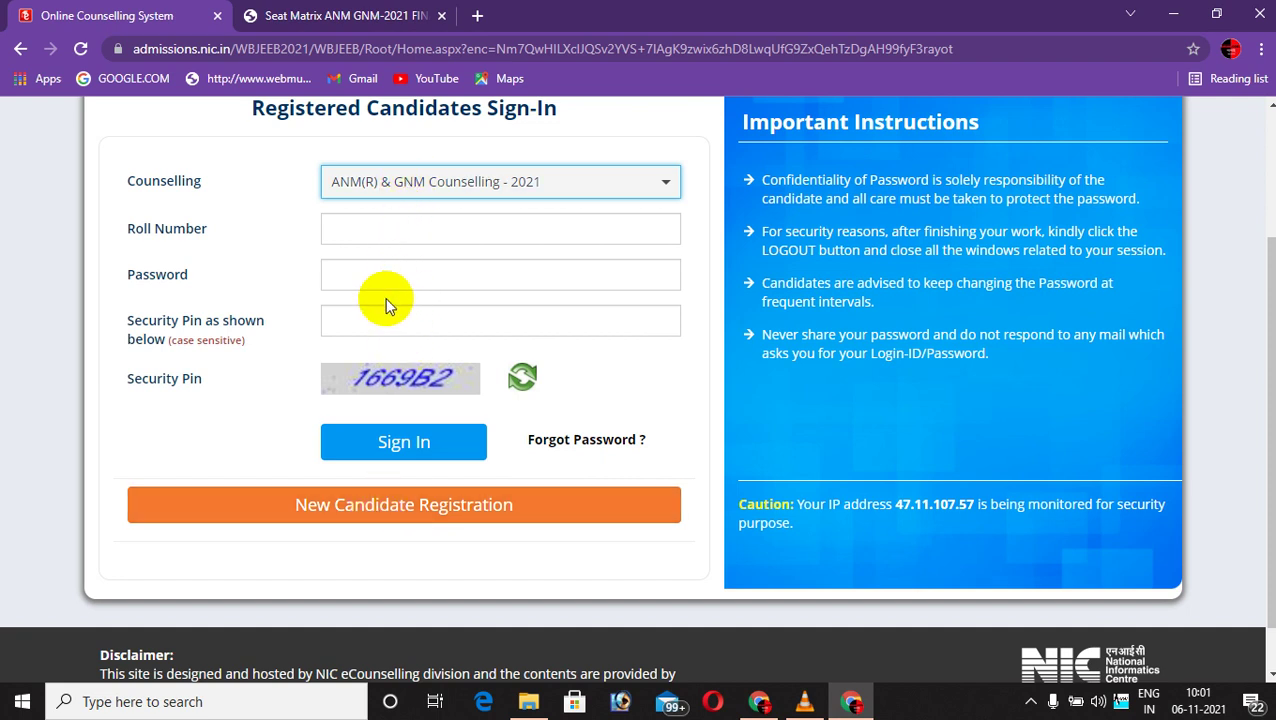
{"action": "left_click", "coordinate": [369, 277]}
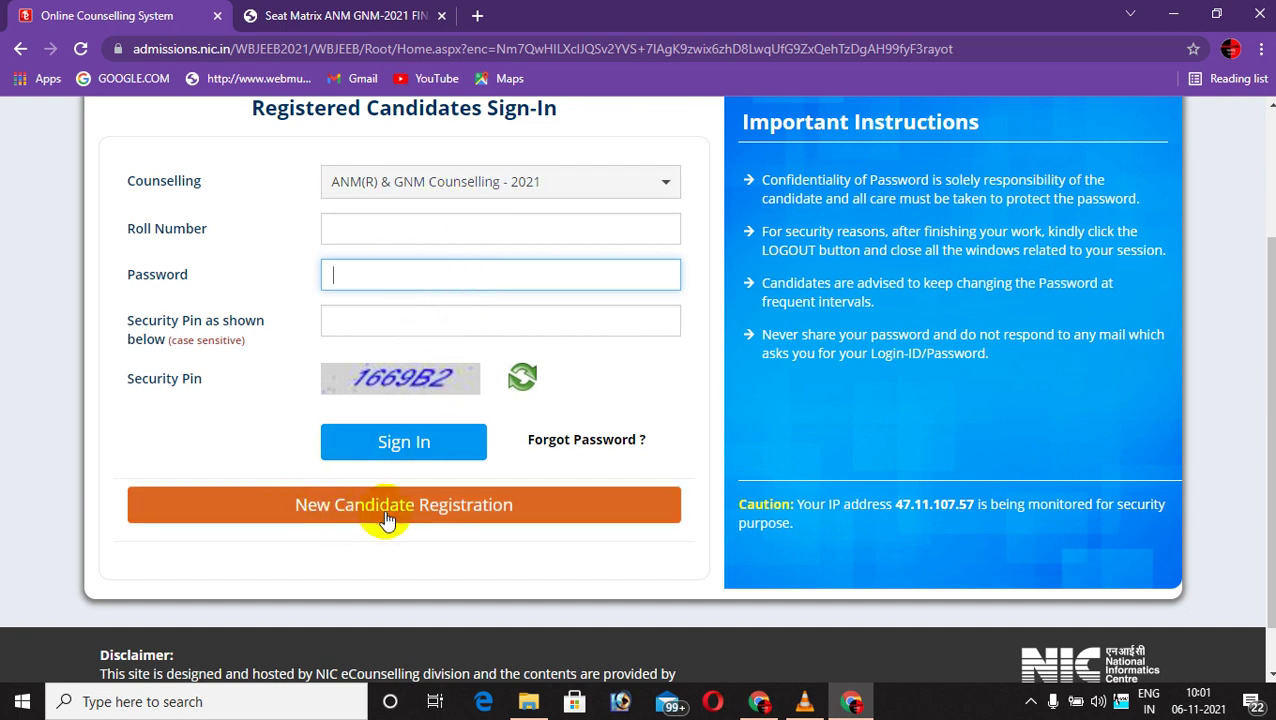
{"action": "left_click", "coordinate": [426, 520]}
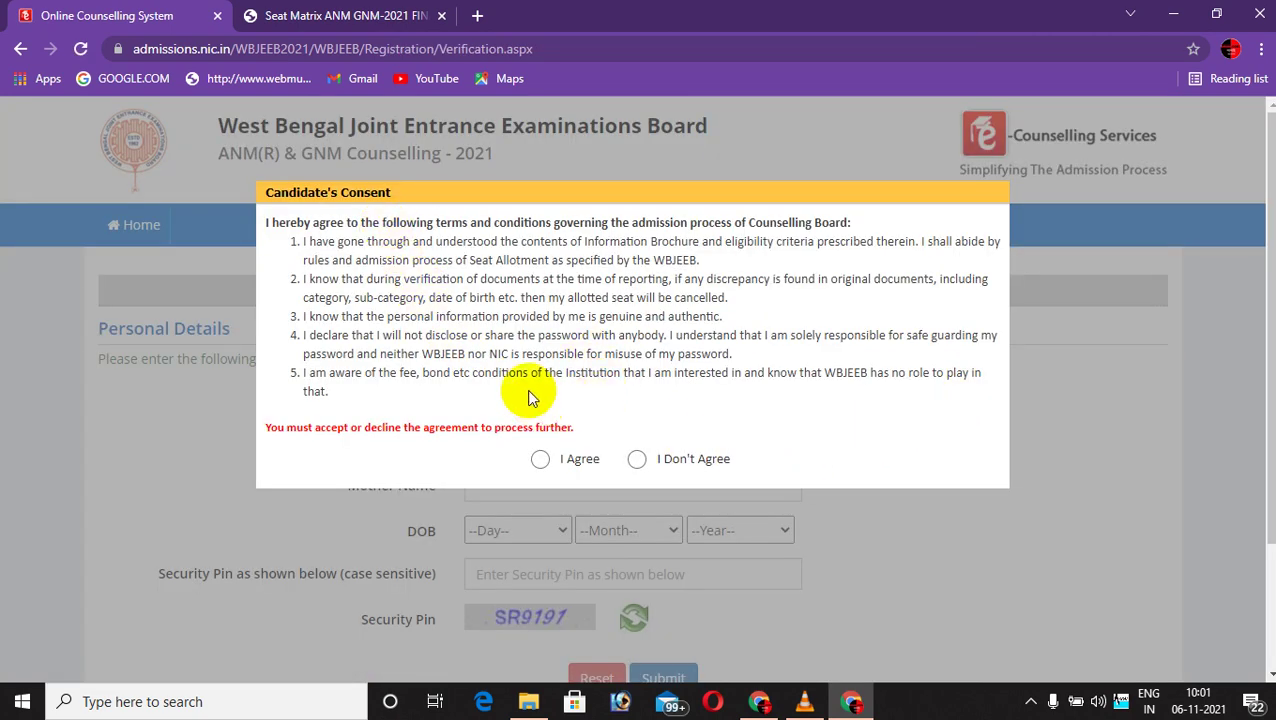
Agree to the consent terms and step through the Roll Number, Candidate Name and Mother Name fields.
{"action": "left_click", "coordinate": [540, 460]}
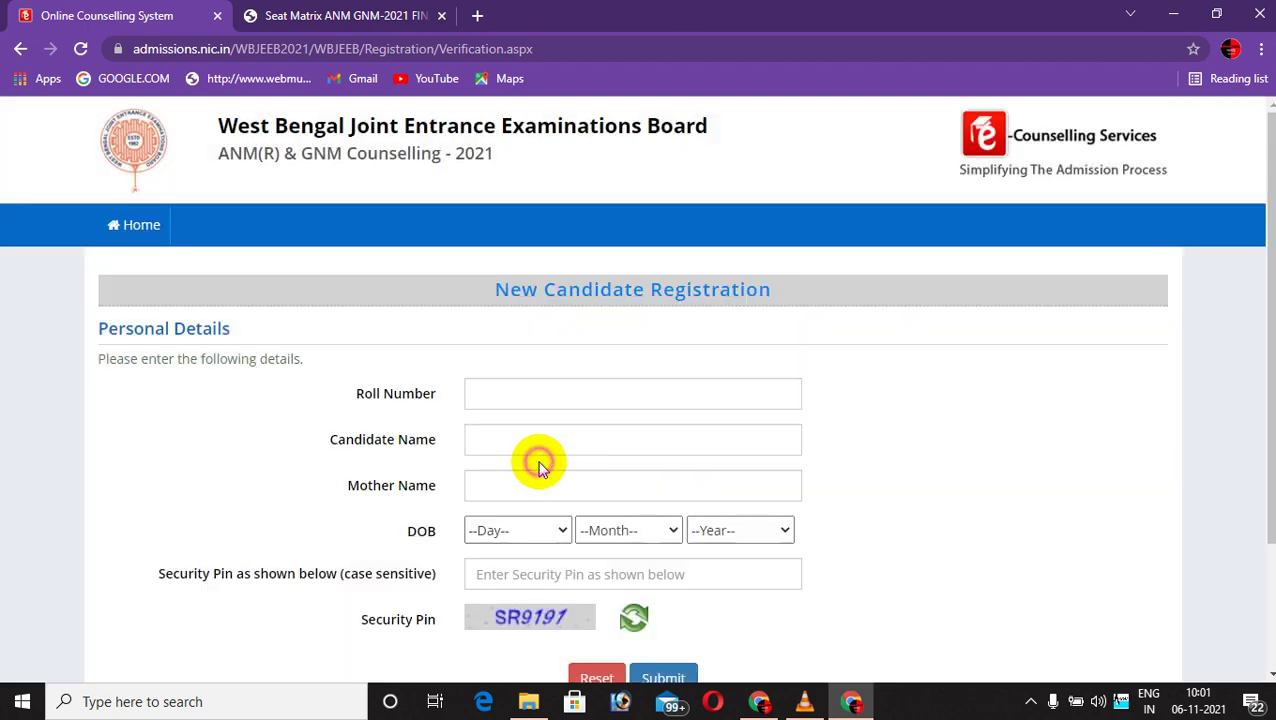
{"action": "scroll", "coordinate": [600, 365], "scroll_direction": "down", "scroll_amount": 1}
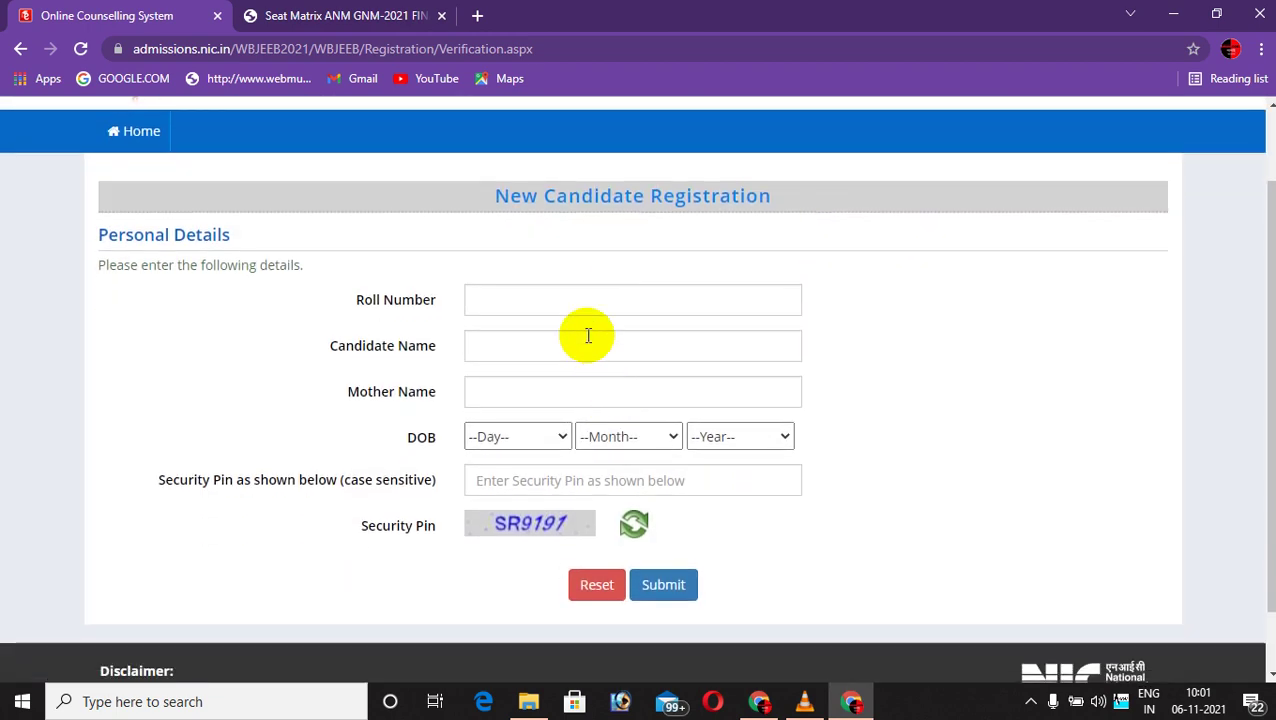
{"action": "left_click", "coordinate": [545, 302]}
{"action": "left_click", "coordinate": [532, 345]}
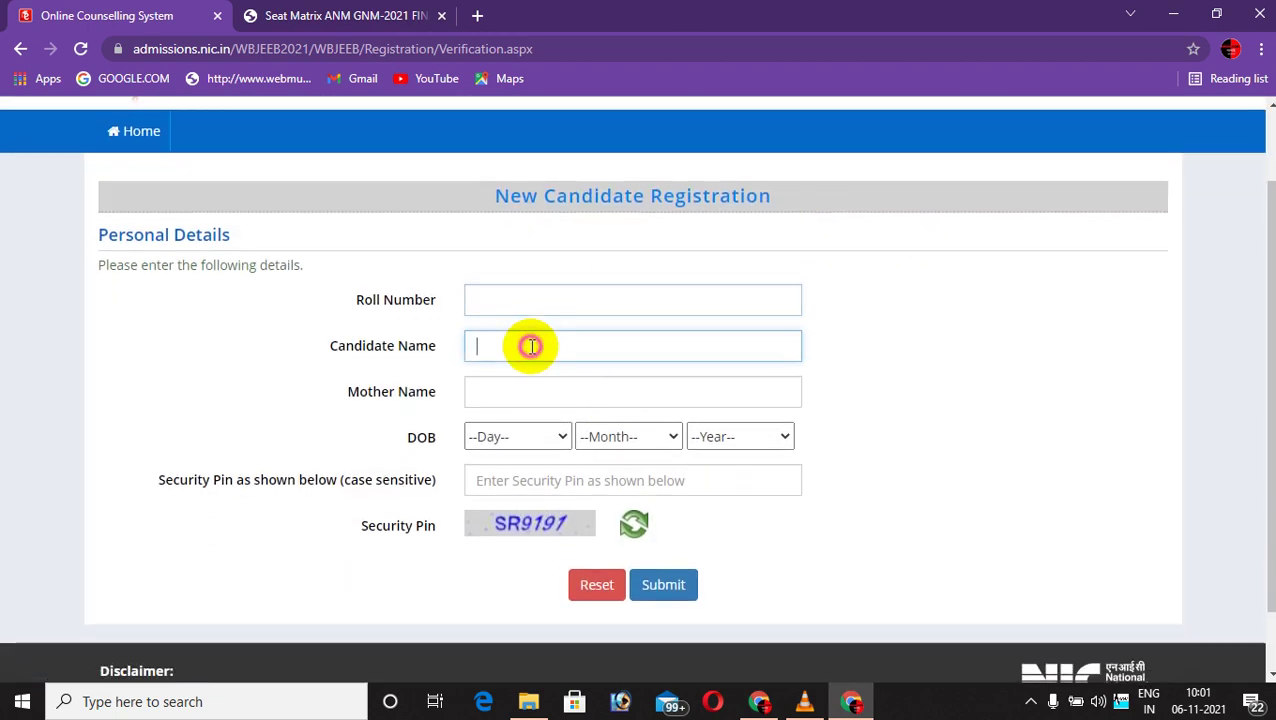
{"action": "left_click", "coordinate": [912, 378]}
{"action": "left_click", "coordinate": [684, 386]}
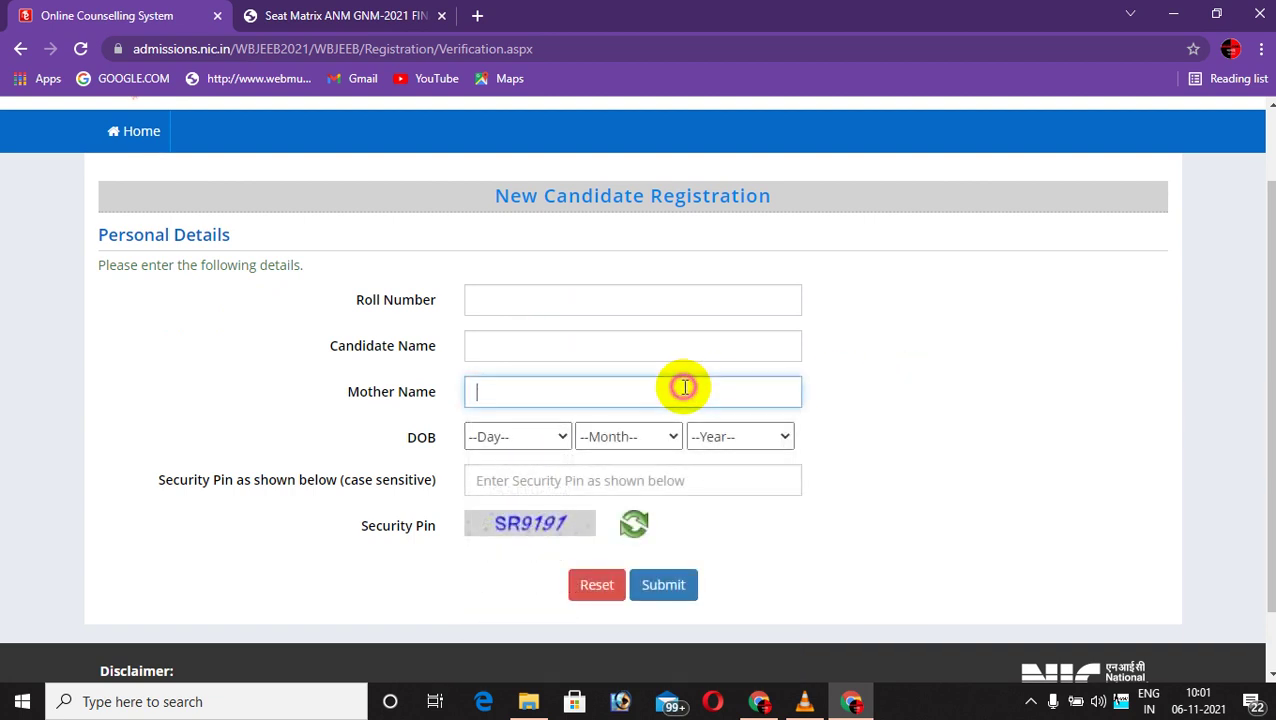
{"action": "left_click", "coordinate": [940, 362]}
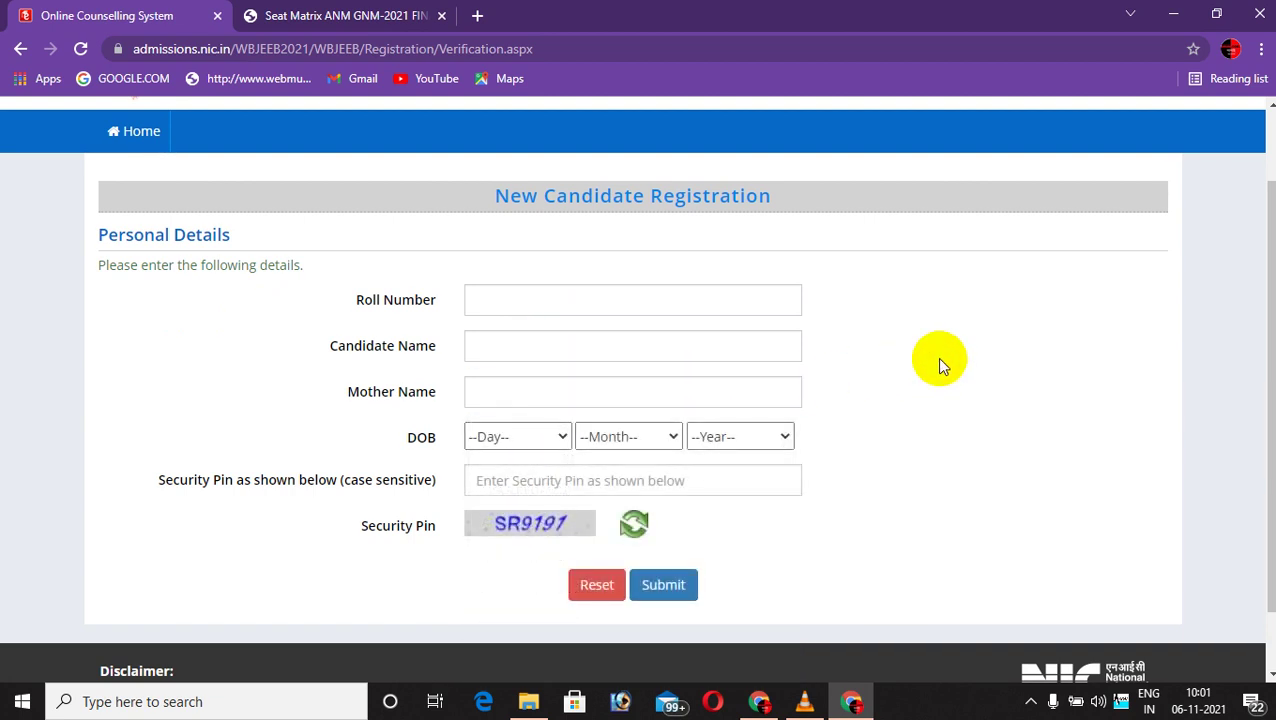
{"action": "scroll", "coordinate": [940, 364], "scroll_direction": "down", "scroll_amount": 1}
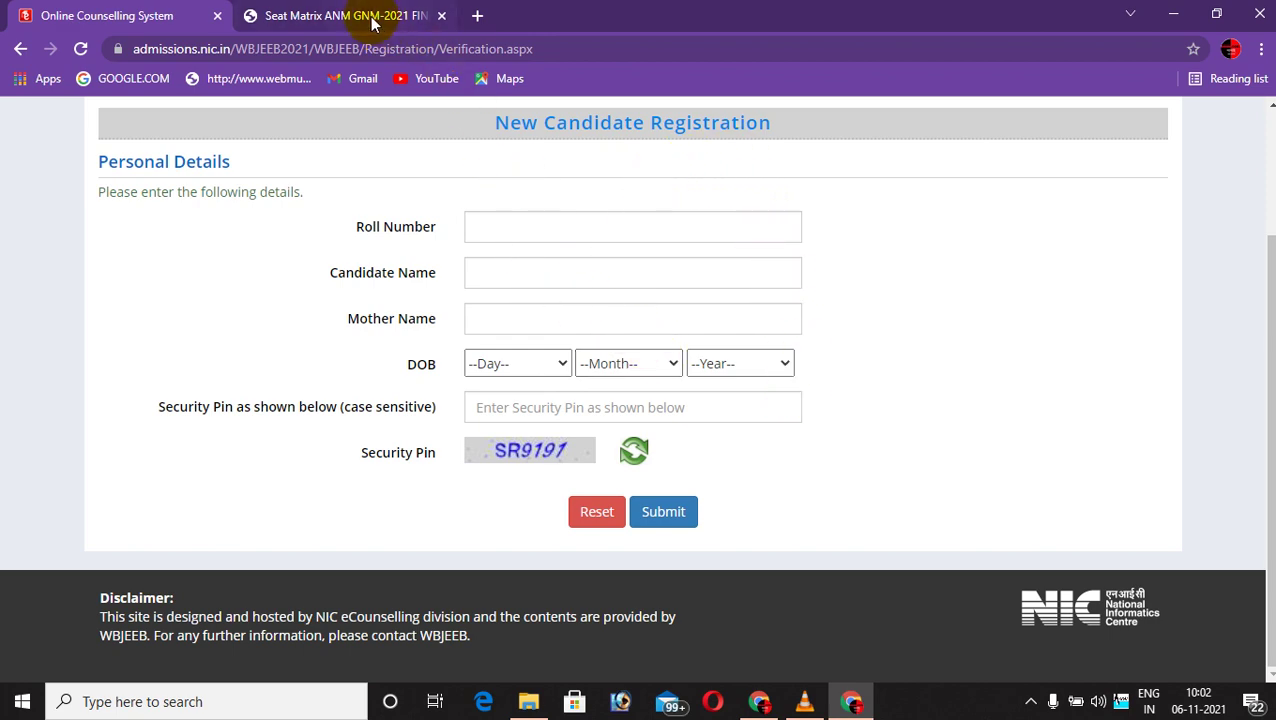
{"action": "left_click", "coordinate": [805, 701]}
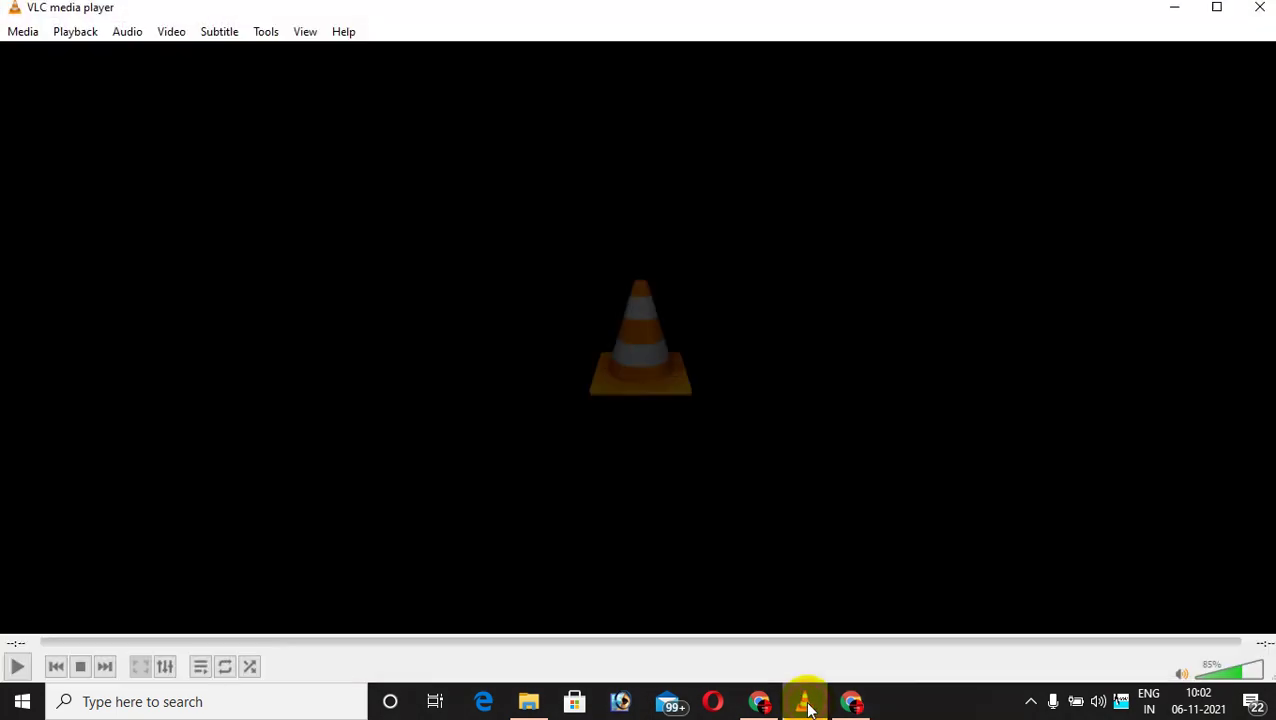
{"action": "left_click", "coordinate": [1260, 7]}
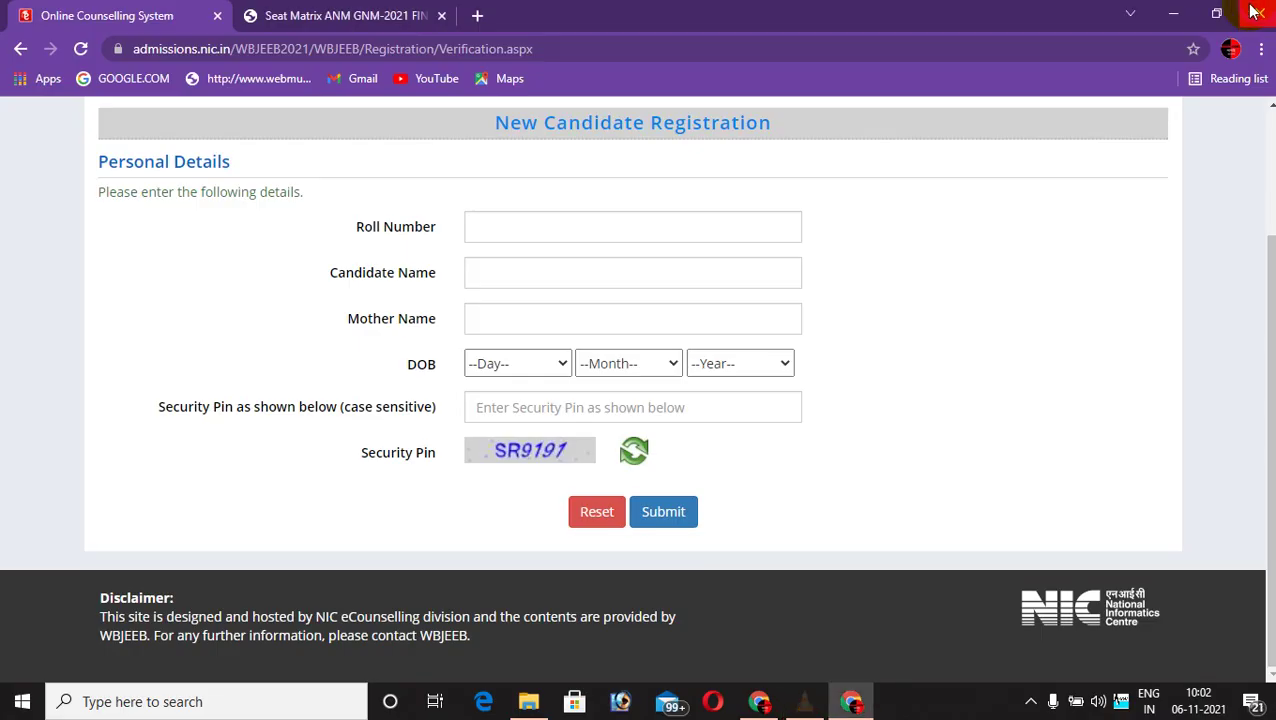
{"action": "left_click", "coordinate": [528, 701]}
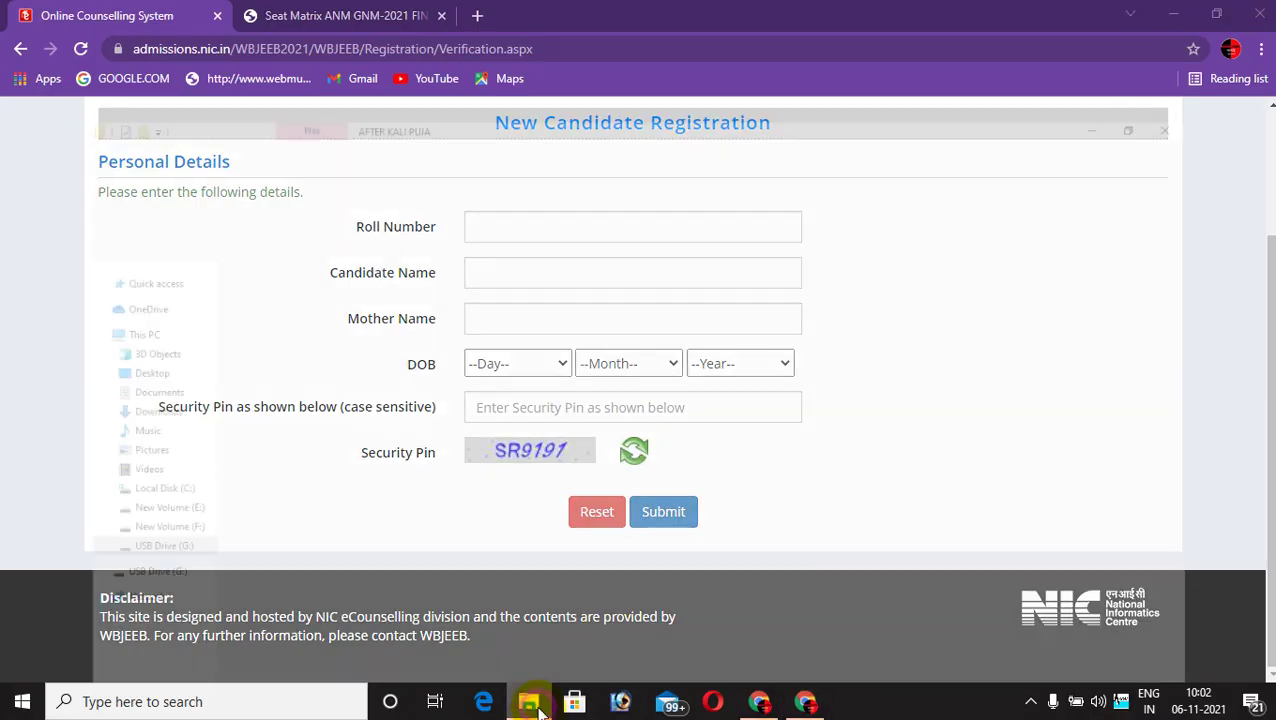
{"action": "right_click", "coordinate": [288, 202]}
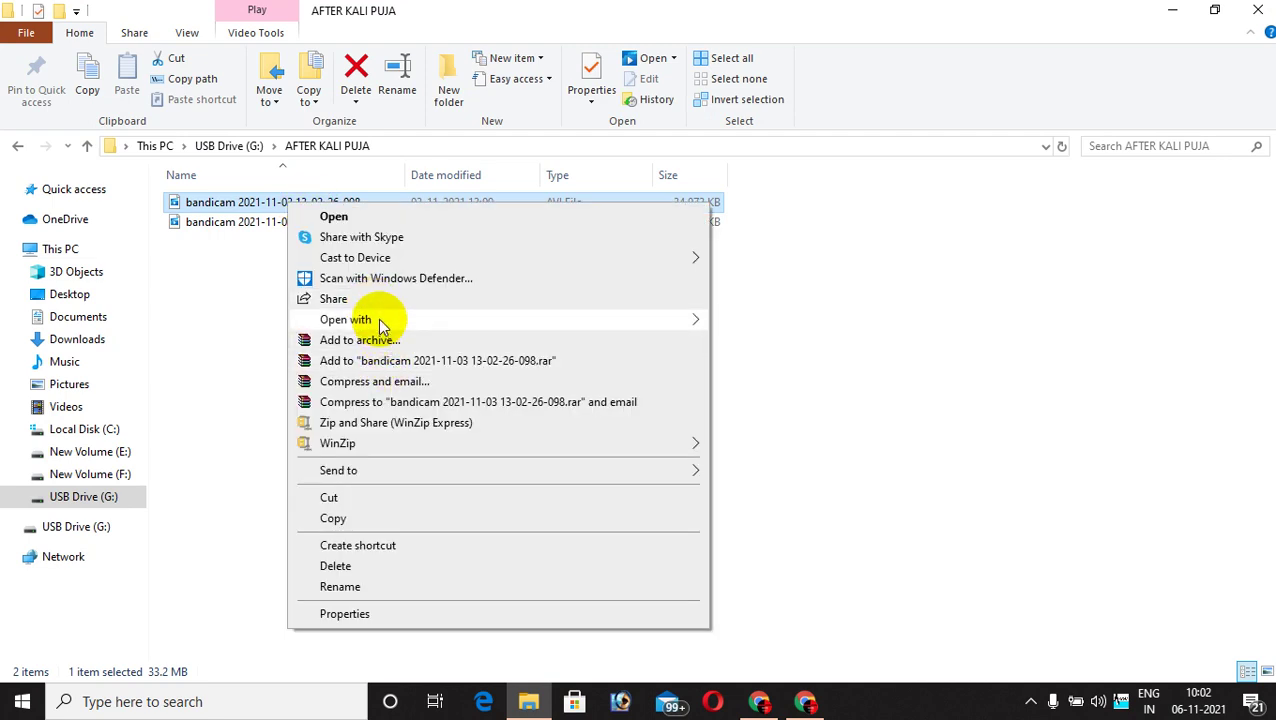
{"action": "mouse_move", "coordinate": [379, 320]}
{"action": "left_click", "coordinate": [740, 364]}
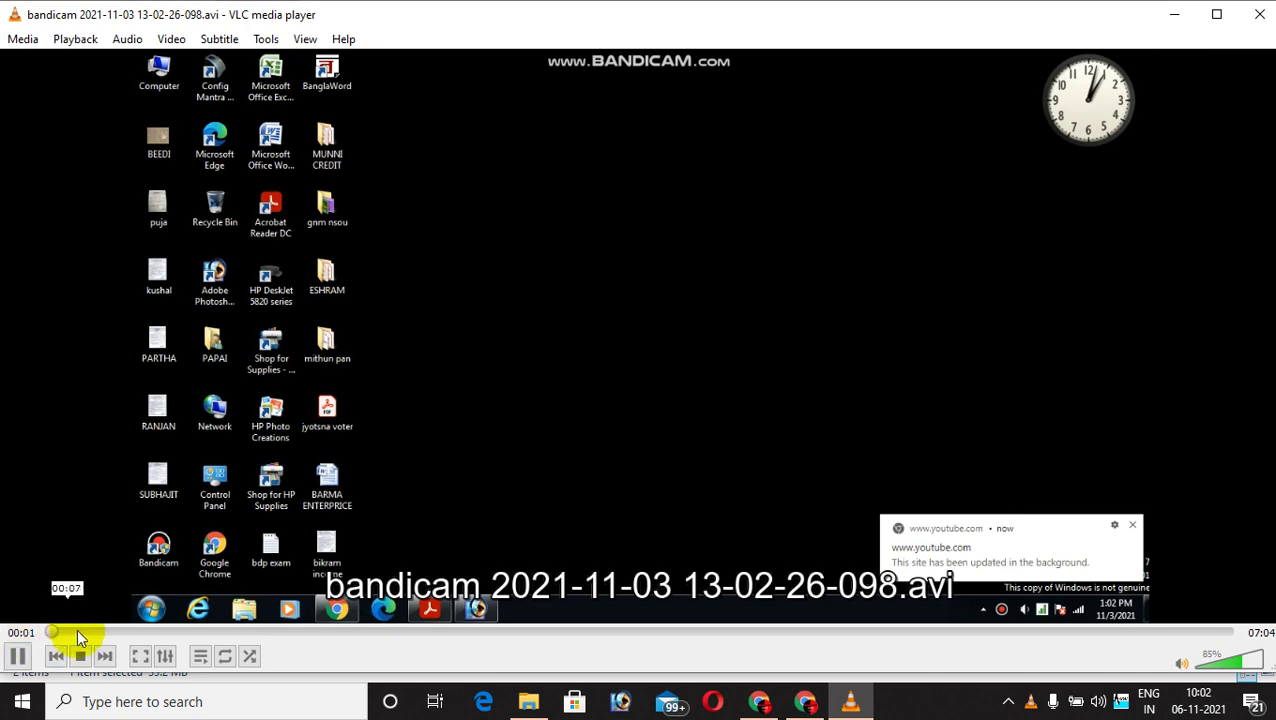
Skip along the first recording's seek bar from the registration form through the seat matrix to the end.
{"action": "left_click", "coordinate": [146, 632]}
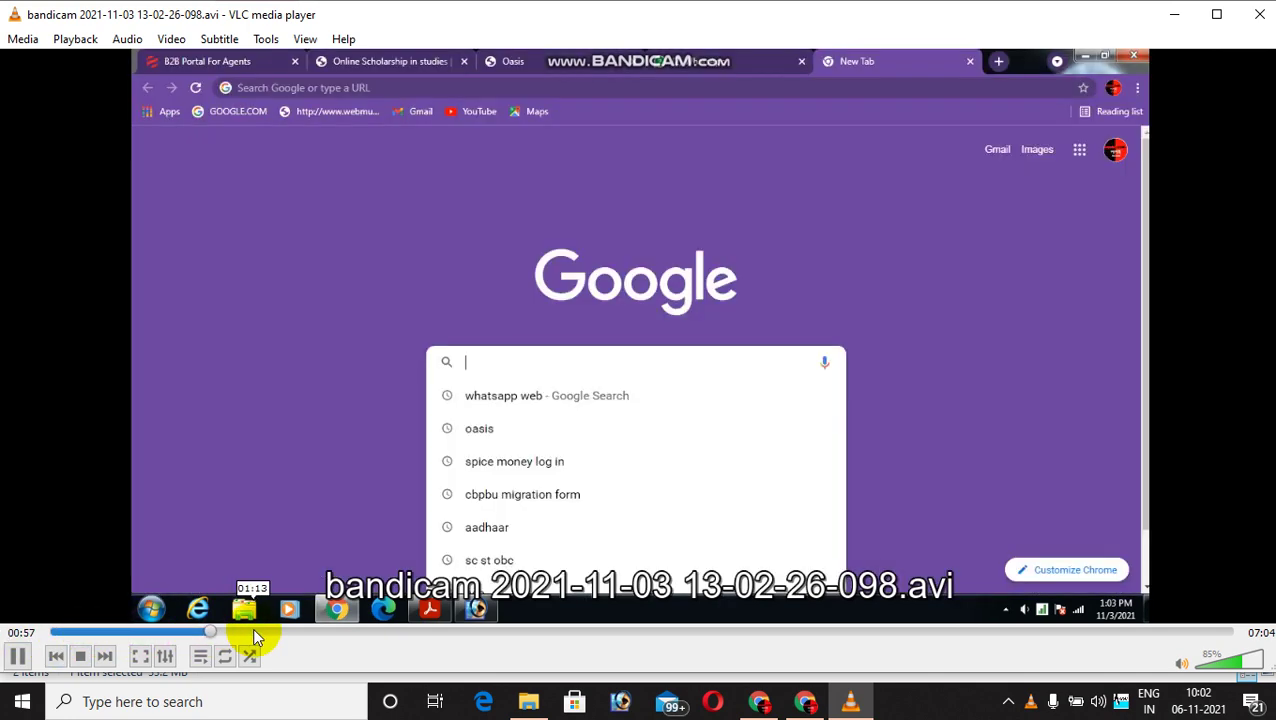
{"action": "left_click", "coordinate": [291, 630]}
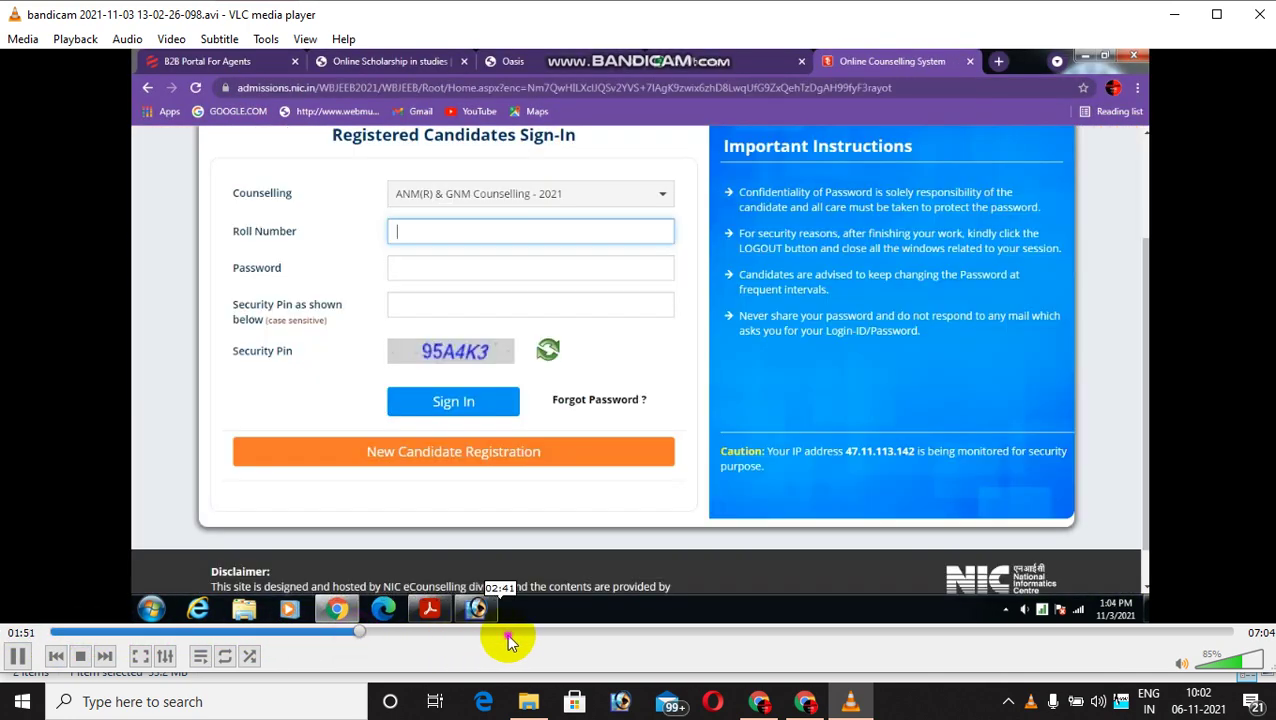
{"action": "left_click", "coordinate": [516, 632]}
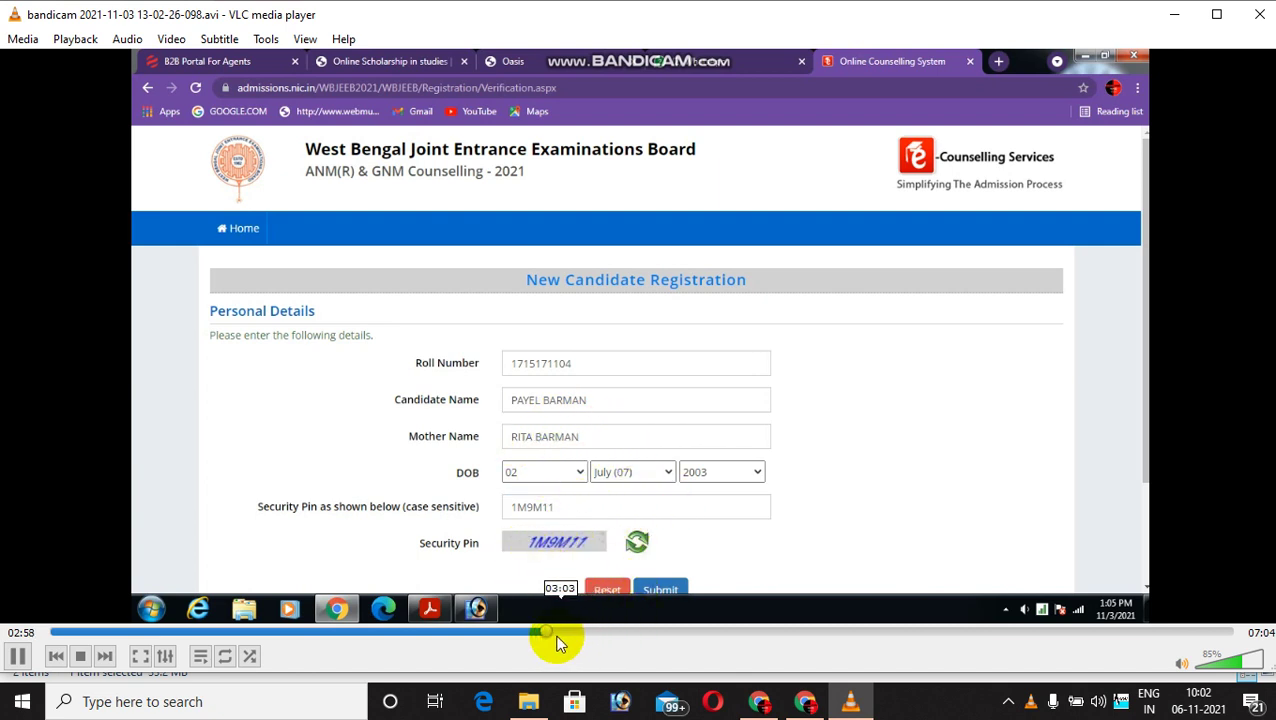
{"action": "left_click", "coordinate": [555, 633]}
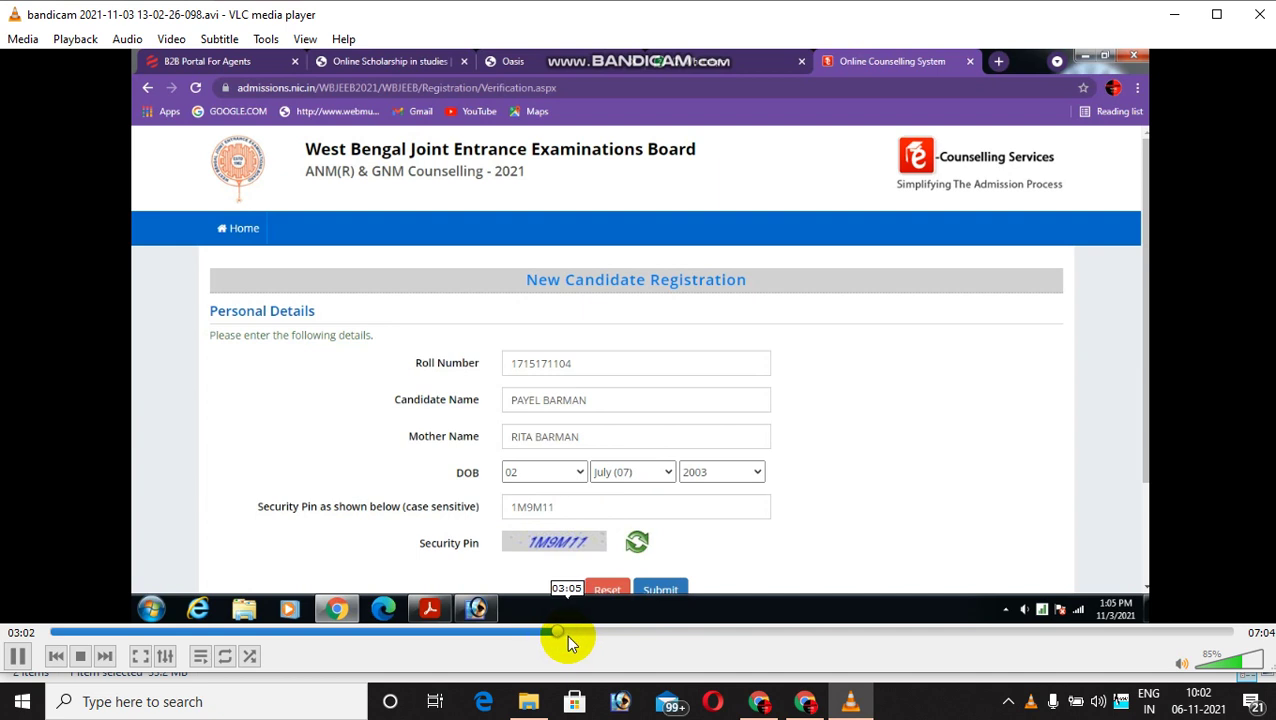
{"action": "left_click", "coordinate": [590, 633]}
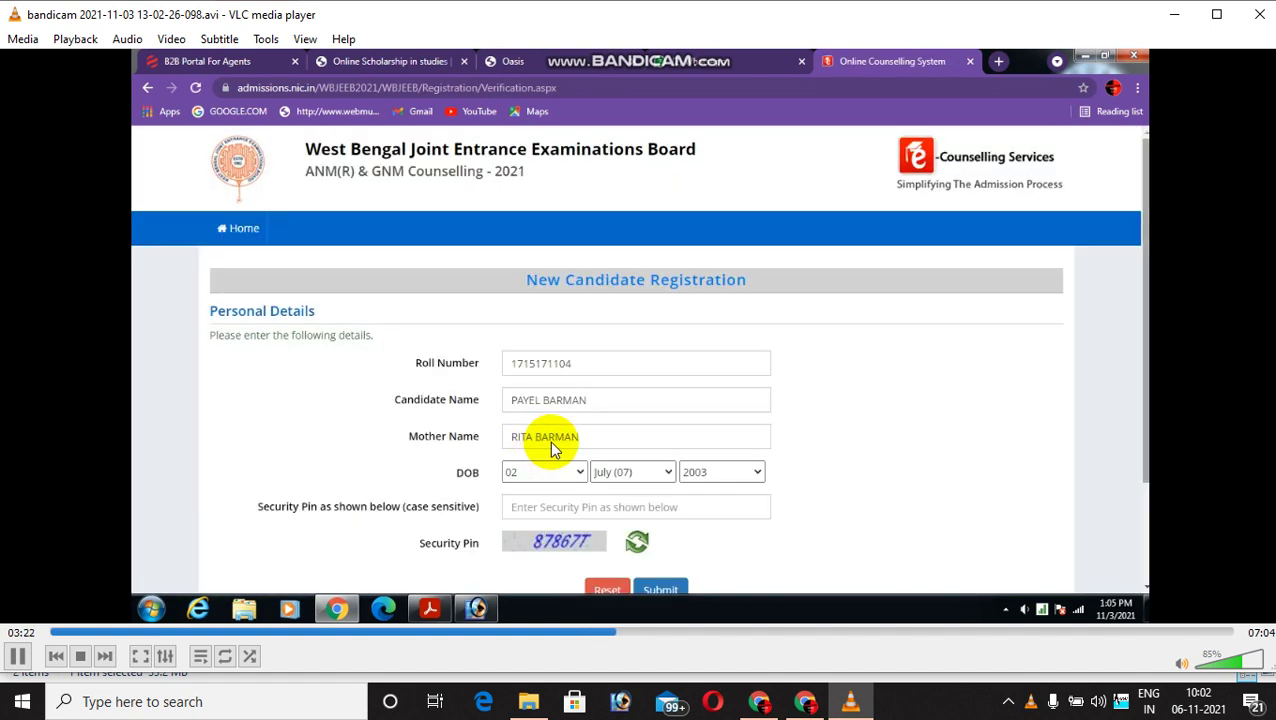
{"action": "left_click", "coordinate": [683, 631]}
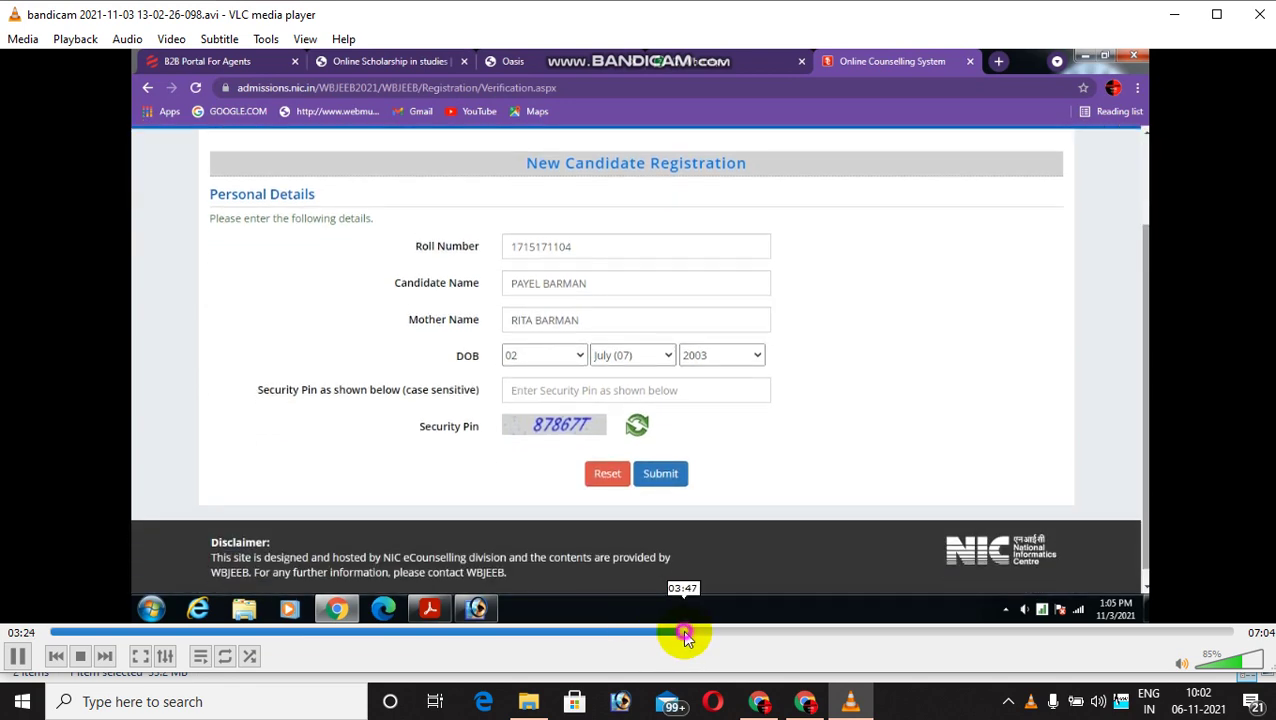
{"action": "left_click", "coordinate": [782, 632]}
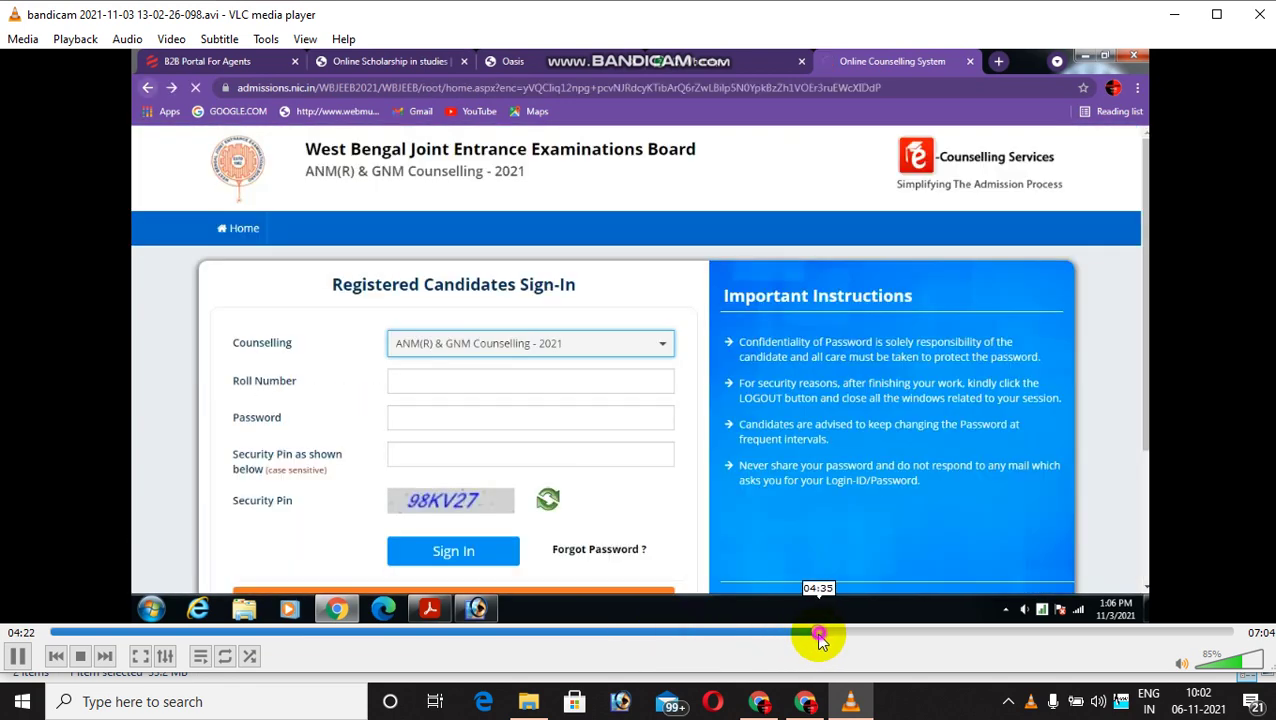
{"action": "left_click", "coordinate": [818, 632]}
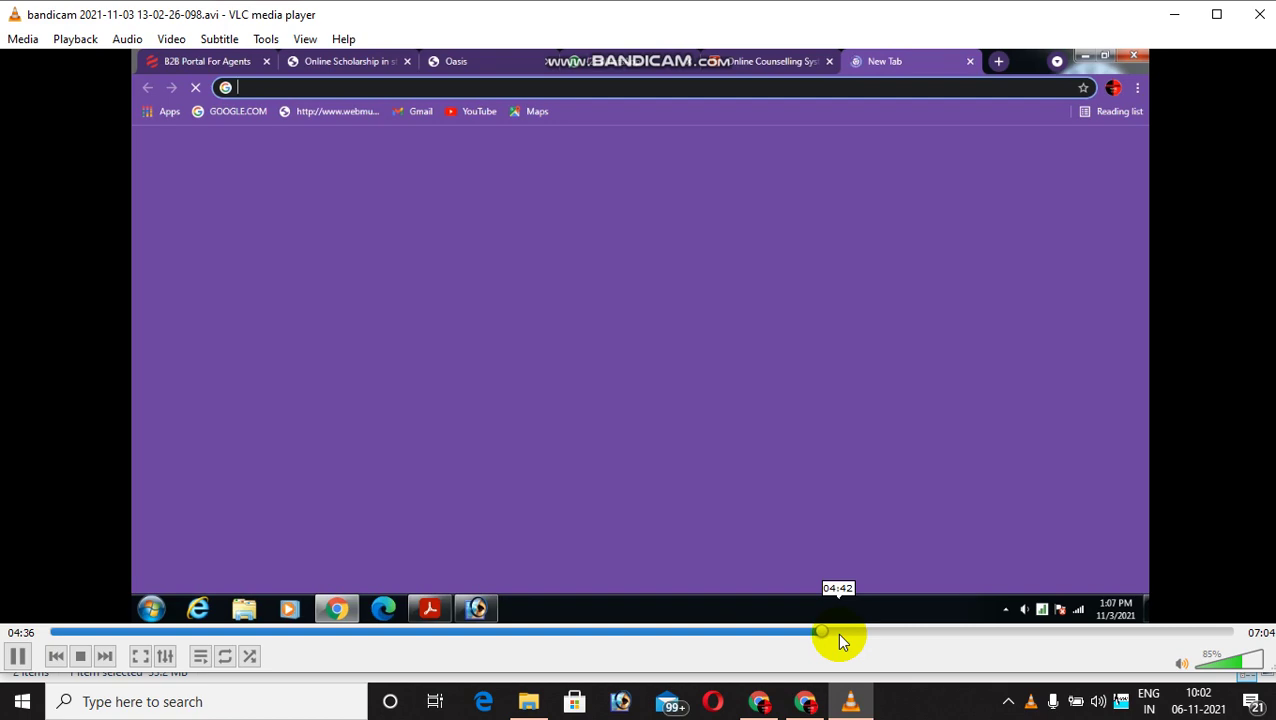
{"action": "left_click", "coordinate": [838, 632]}
{"action": "left_click", "coordinate": [863, 632]}
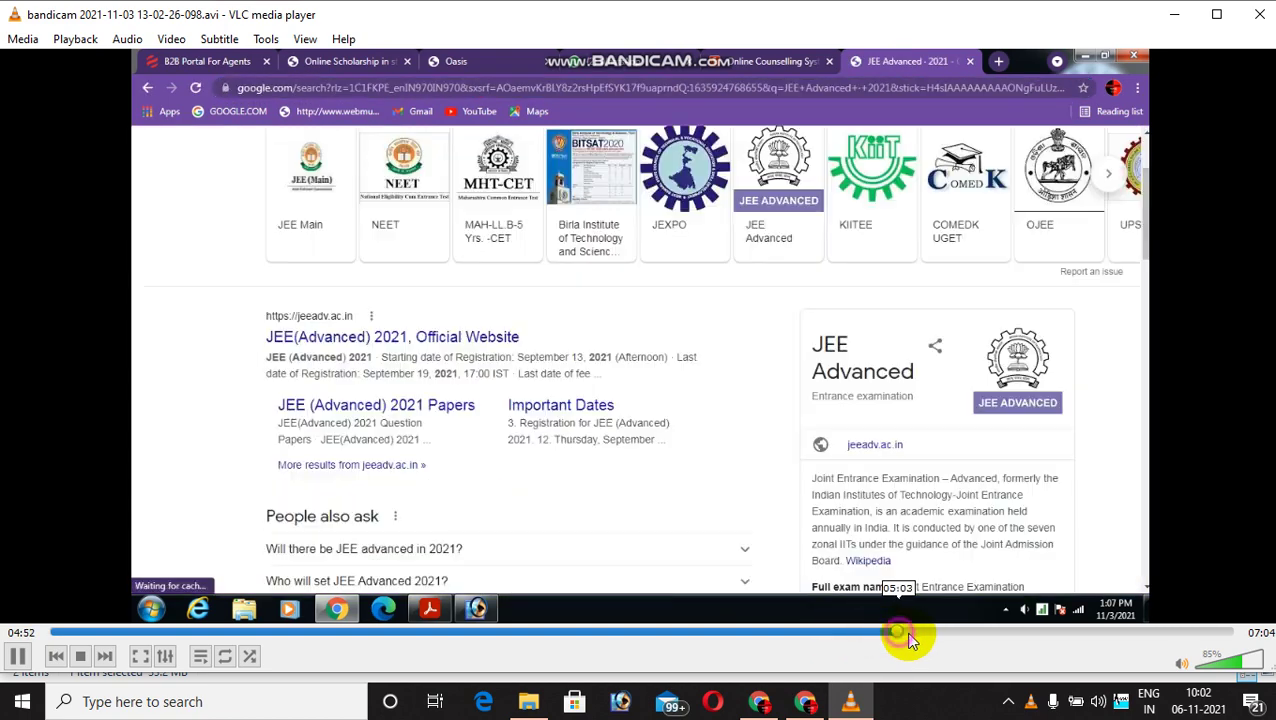
{"action": "left_click", "coordinate": [932, 632]}
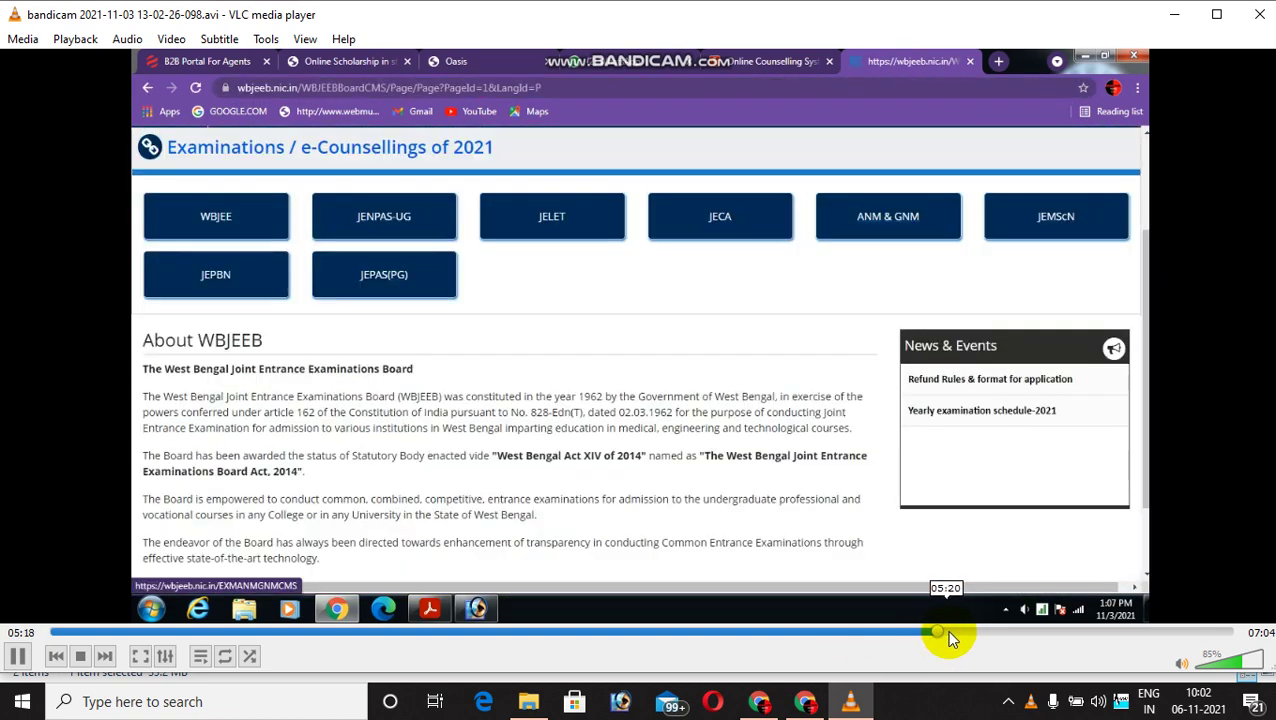
{"action": "left_click", "coordinate": [948, 632]}
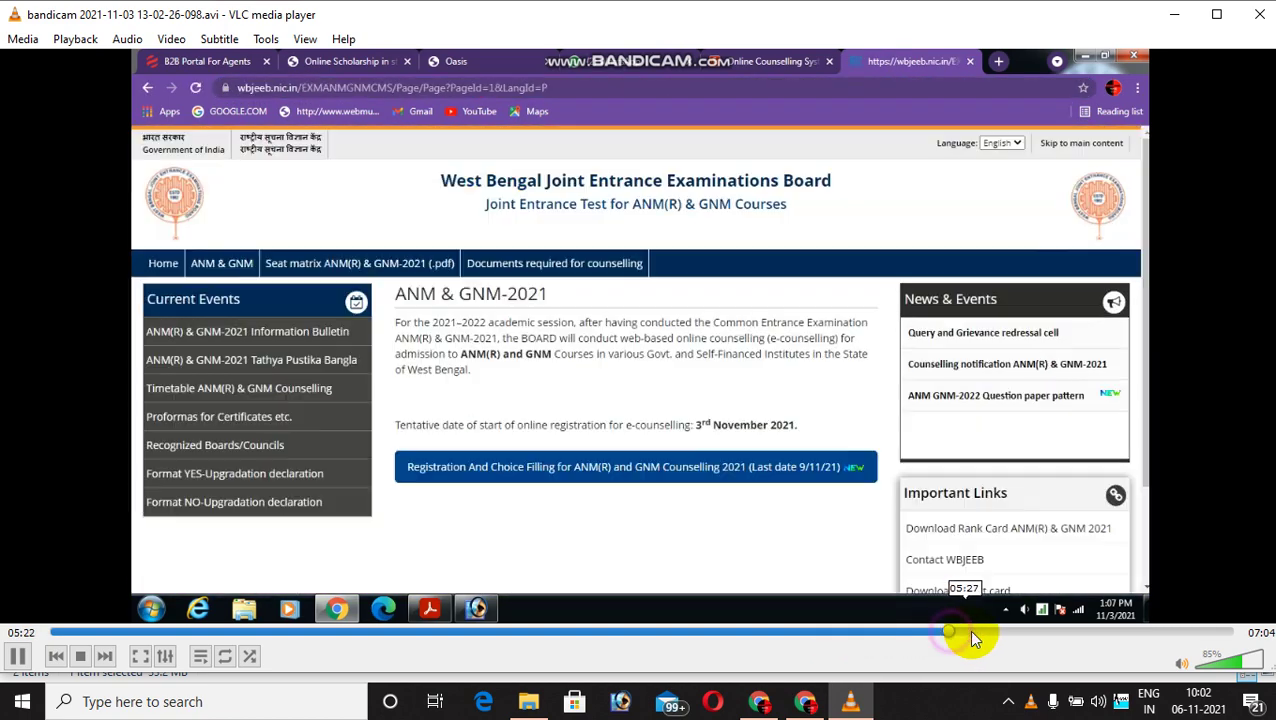
{"action": "left_click", "coordinate": [990, 633]}
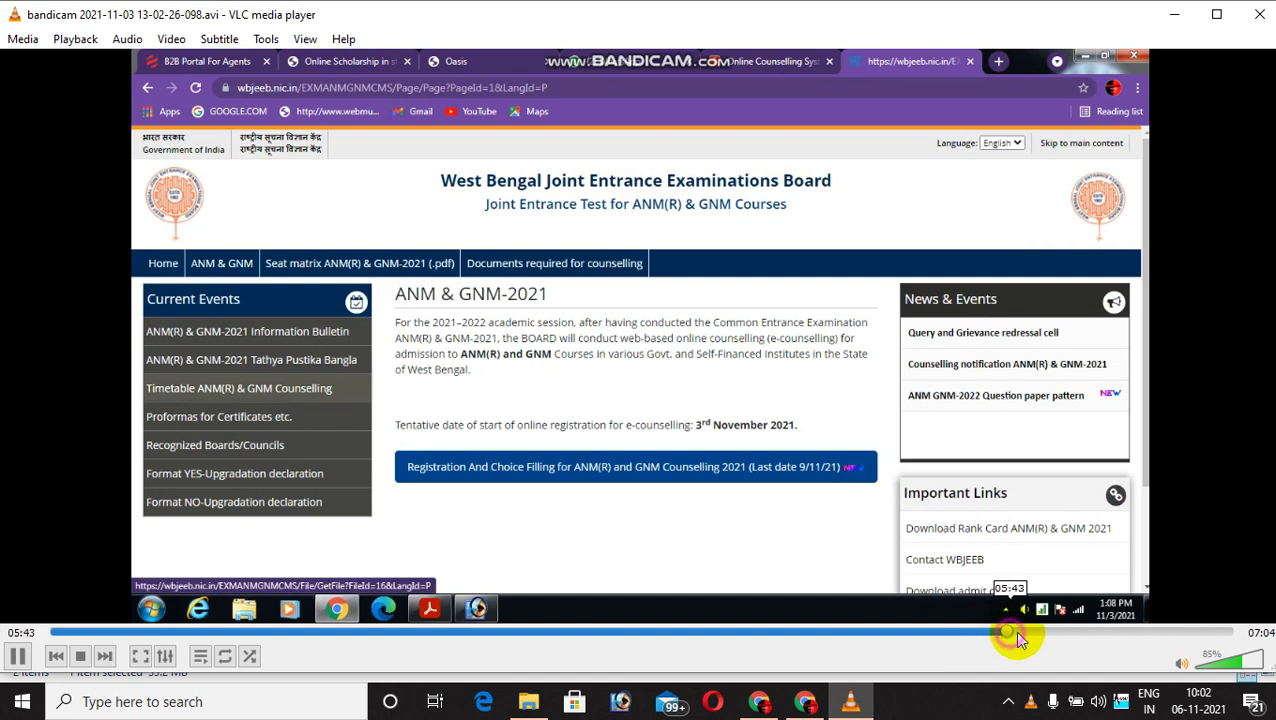
{"action": "left_click", "coordinate": [1024, 632]}
{"action": "left_click", "coordinate": [1056, 632]}
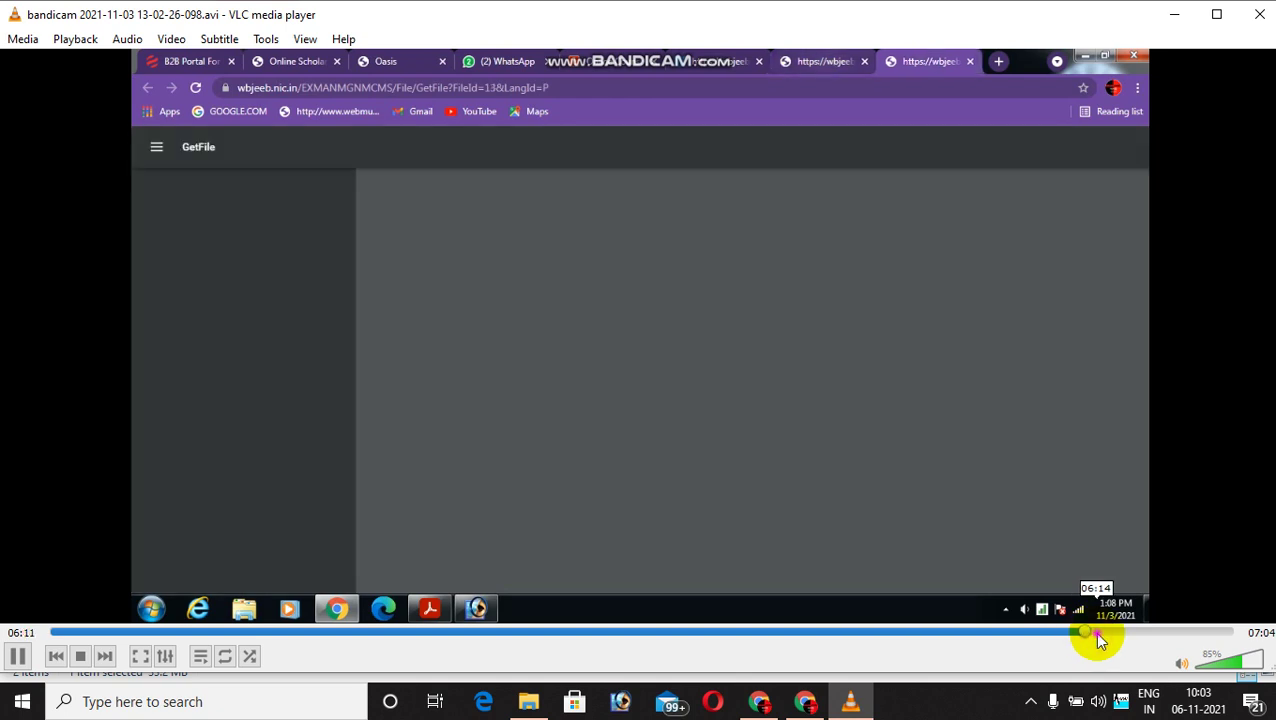
{"action": "left_click", "coordinate": [1094, 631]}
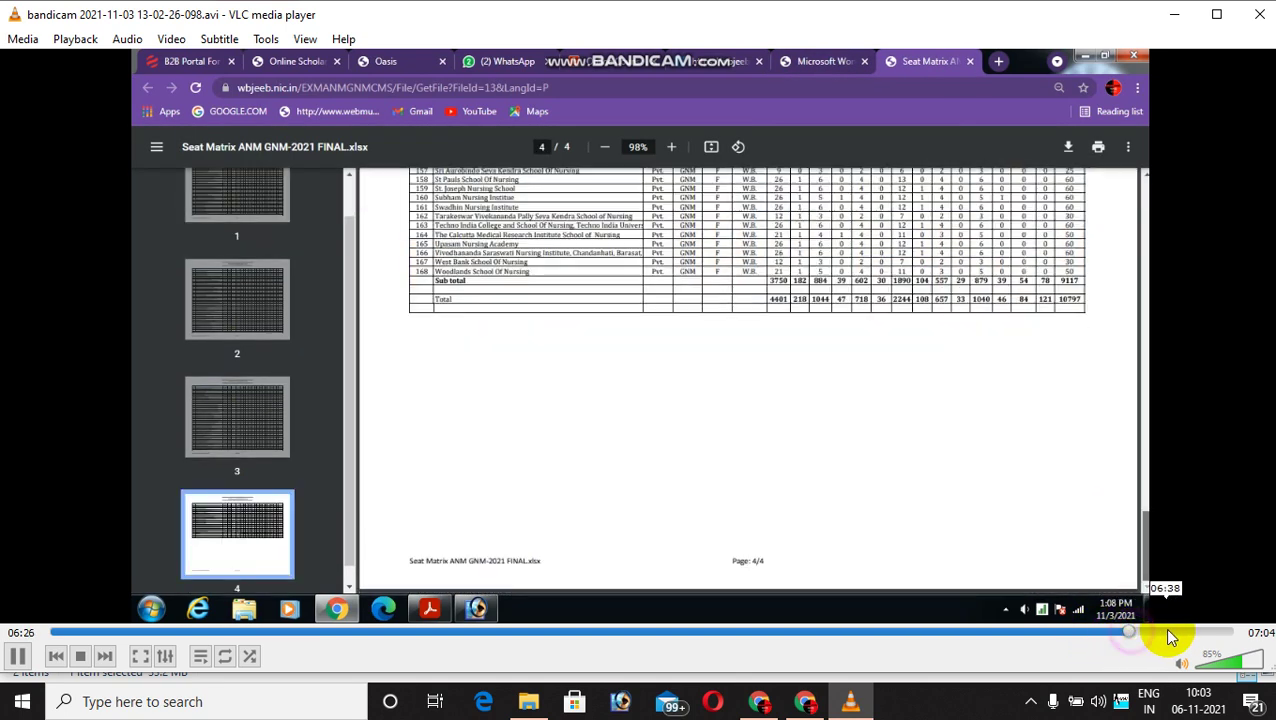
{"action": "left_click", "coordinate": [1166, 632]}
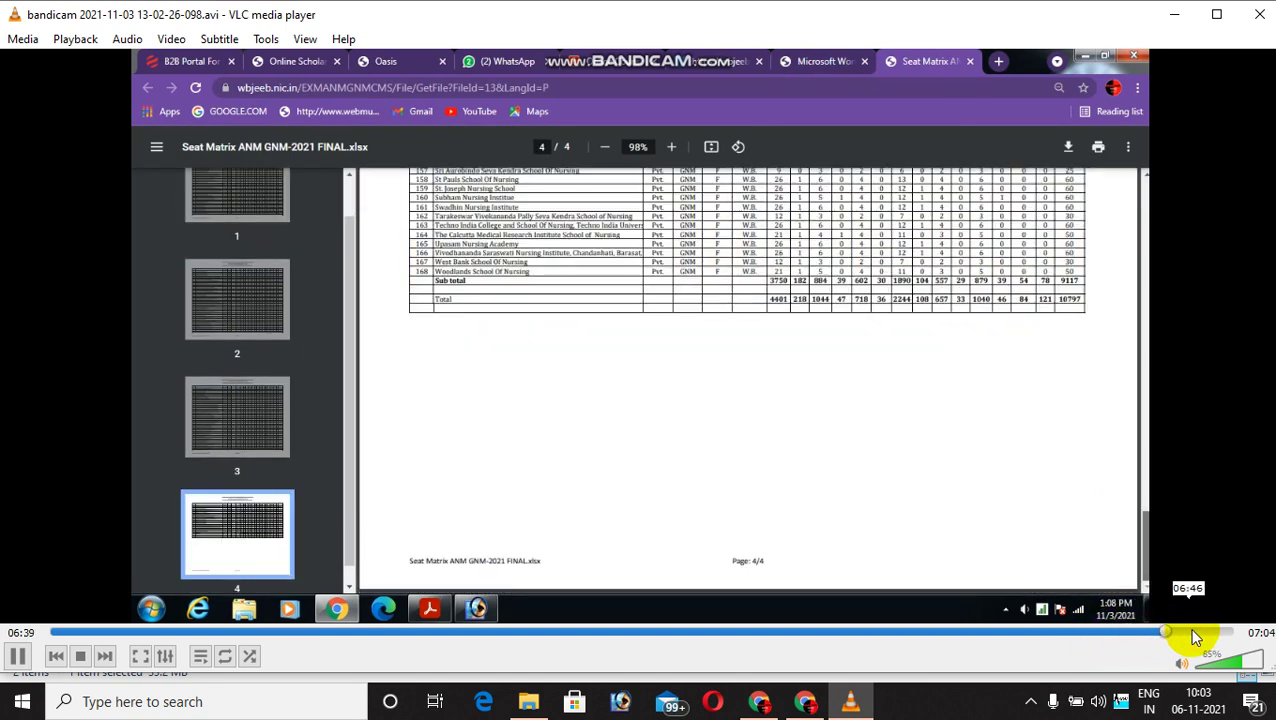
{"action": "left_click", "coordinate": [1214, 632]}
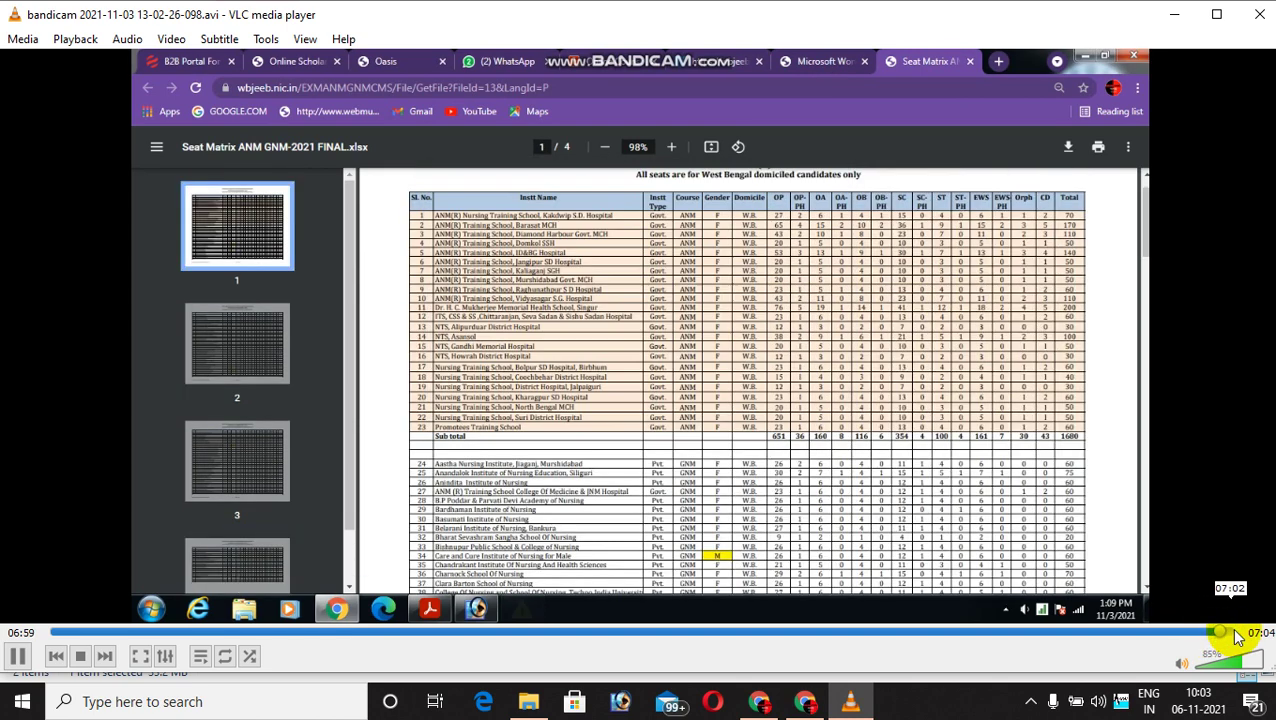
{"action": "left_click", "coordinate": [1236, 632]}
{"action": "left_click", "coordinate": [1259, 14]}
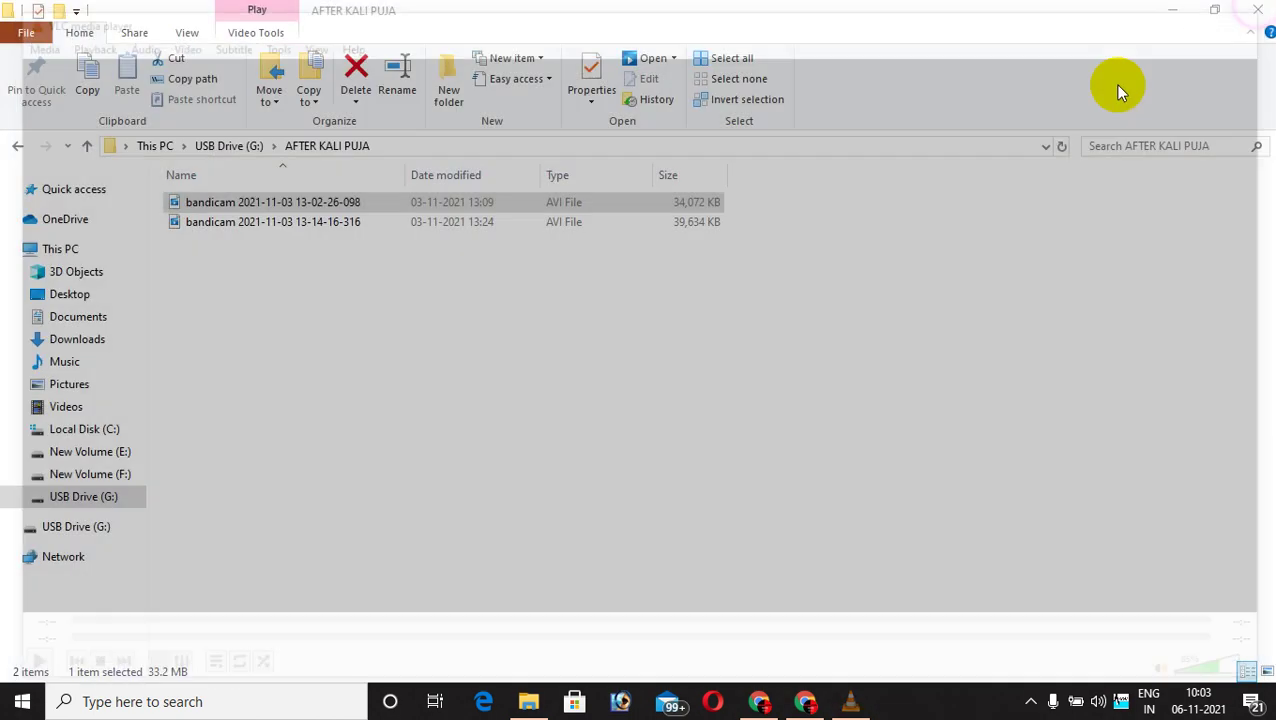
{"action": "right_click", "coordinate": [338, 224]}
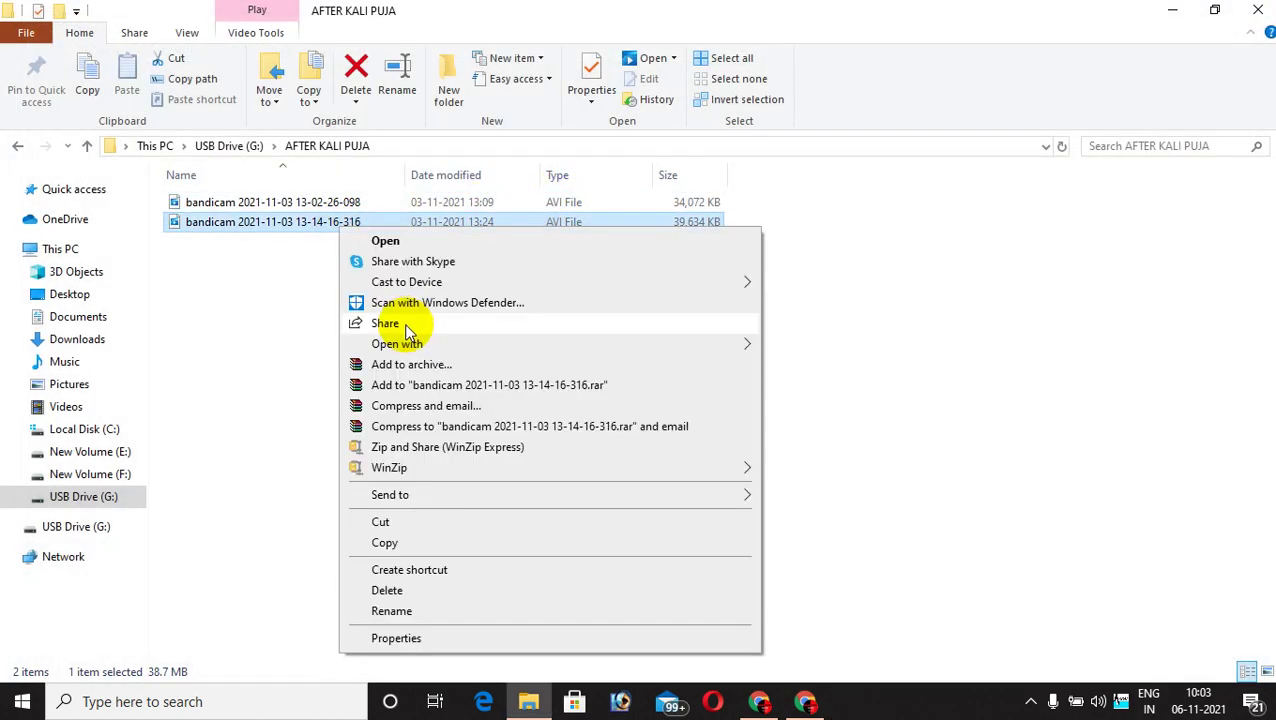
{"action": "mouse_move", "coordinate": [400, 343]}
{"action": "left_click", "coordinate": [785, 387]}
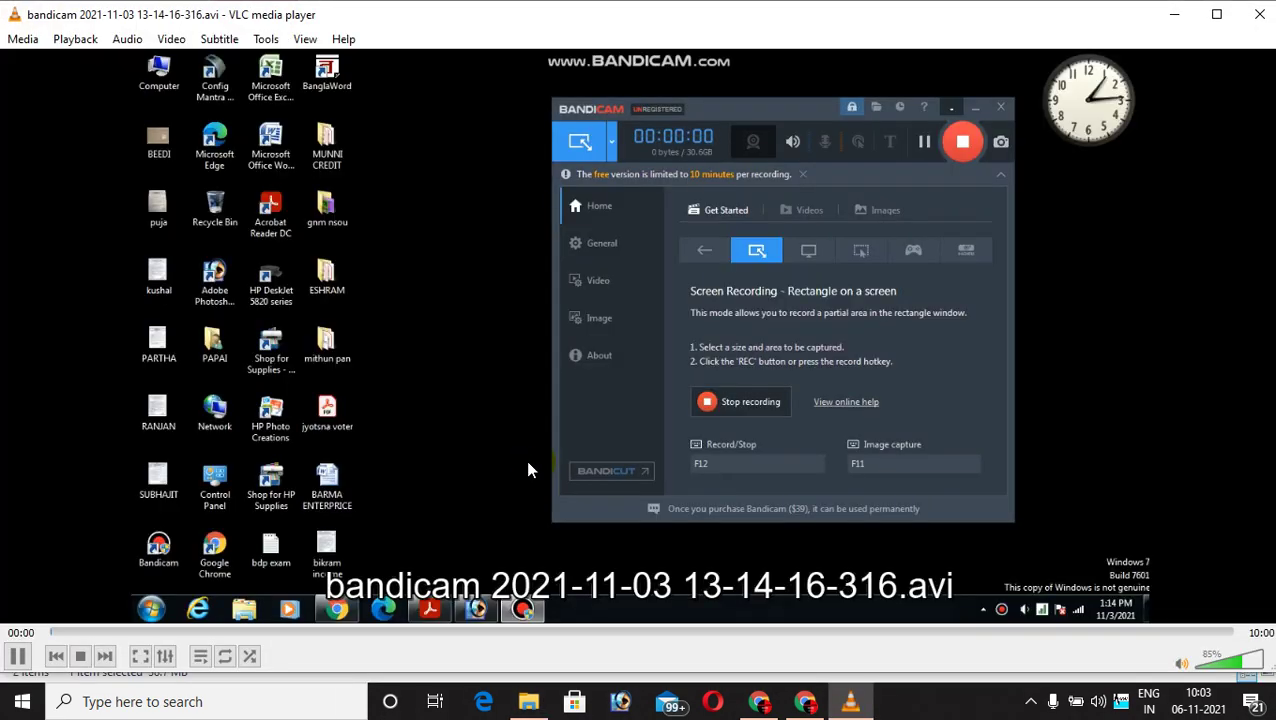
{"action": "double_click", "coordinate": [528, 466]}
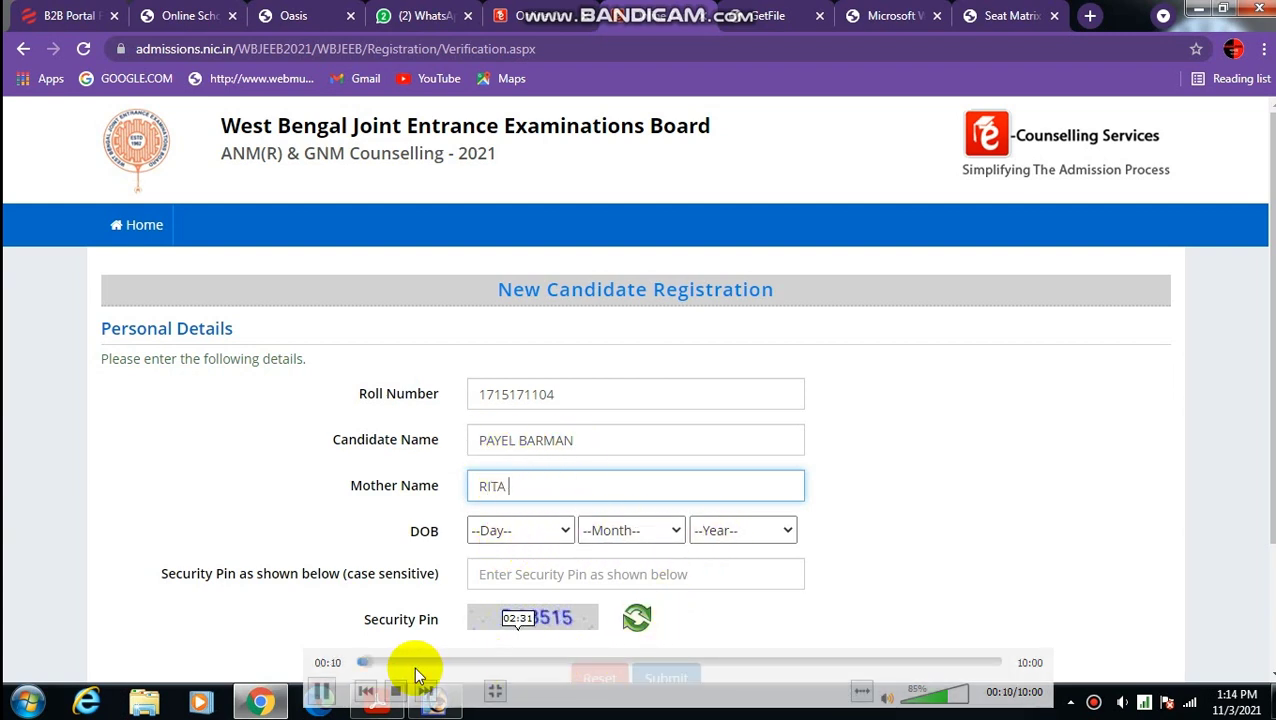
Seek the replay past the filled registration form, entering a mobile number, to the Application Form page.
{"action": "left_click_drag", "start_coordinate": [384, 666], "coordinate": [432, 664]}
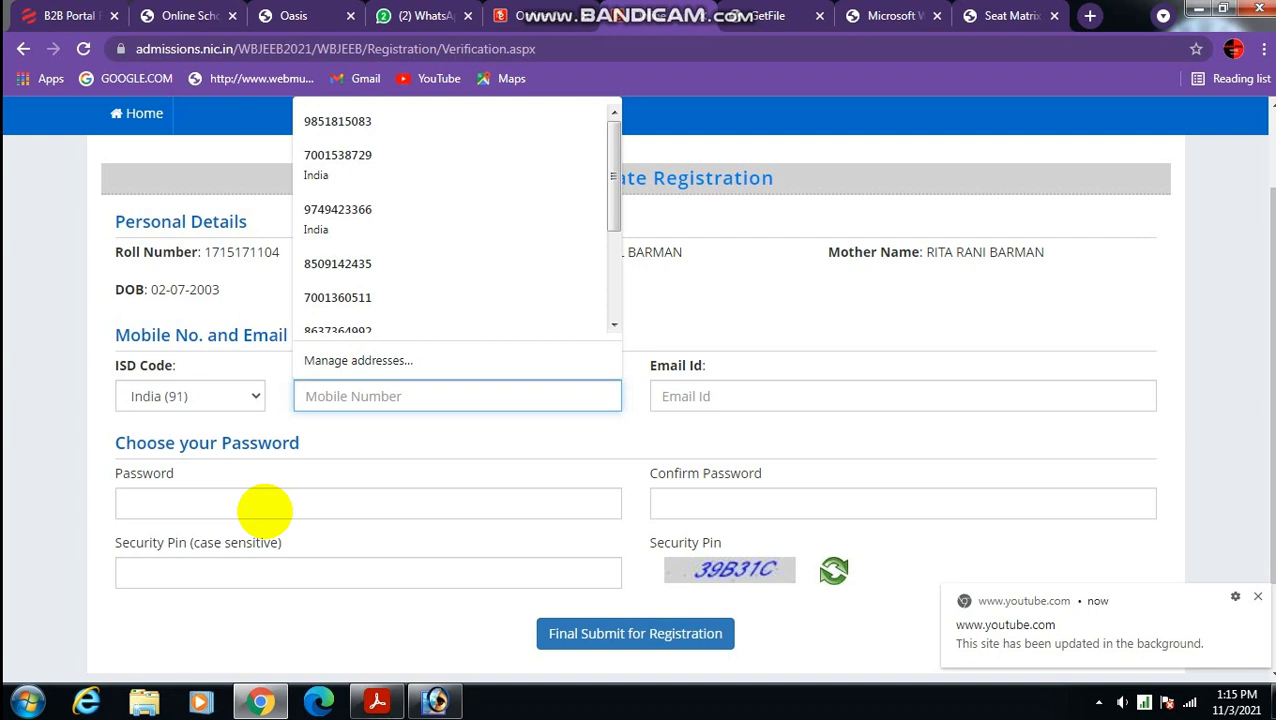
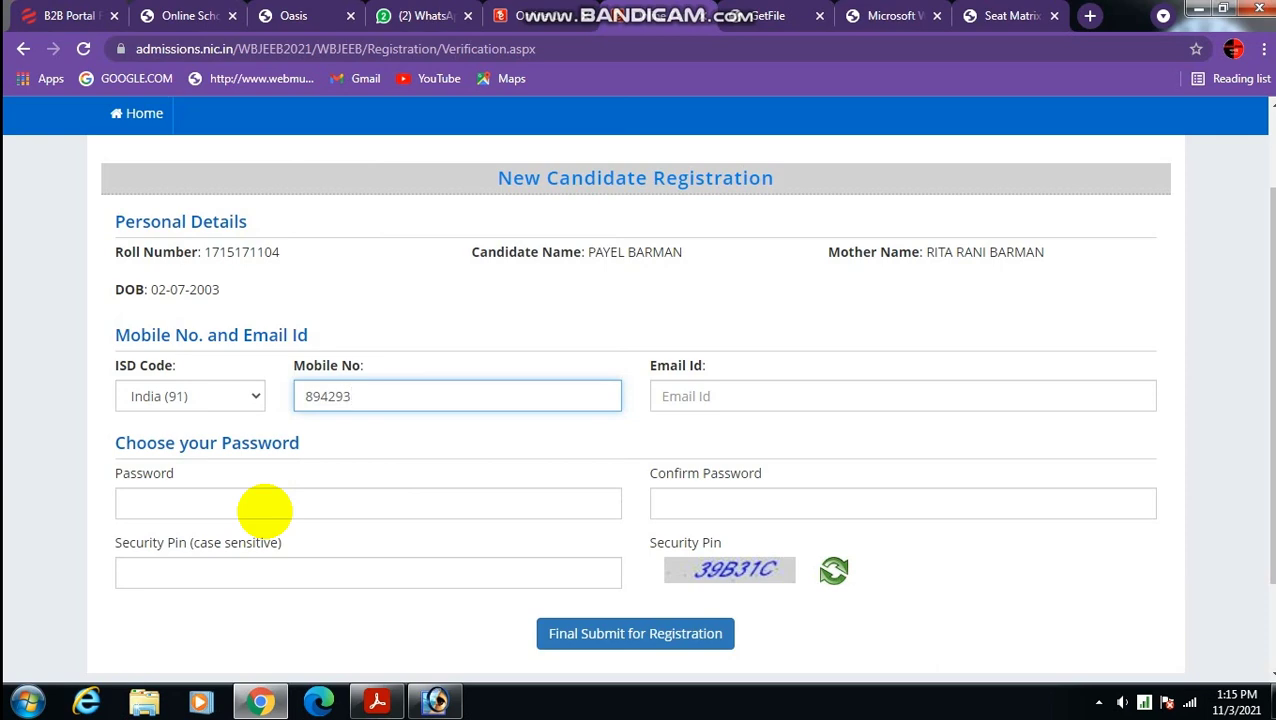
{"action": "type", "text": "2008"}
{"action": "key", "text": "Tab"}
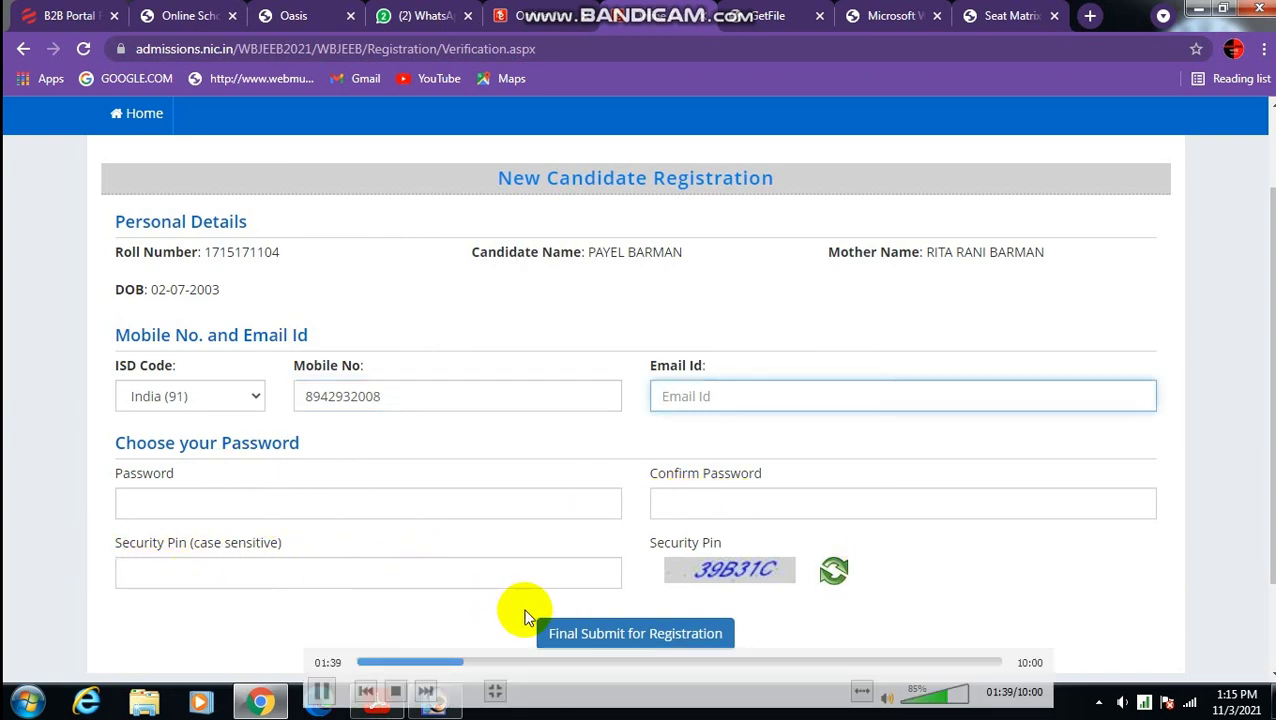
{"action": "left_click", "coordinate": [500, 663]}
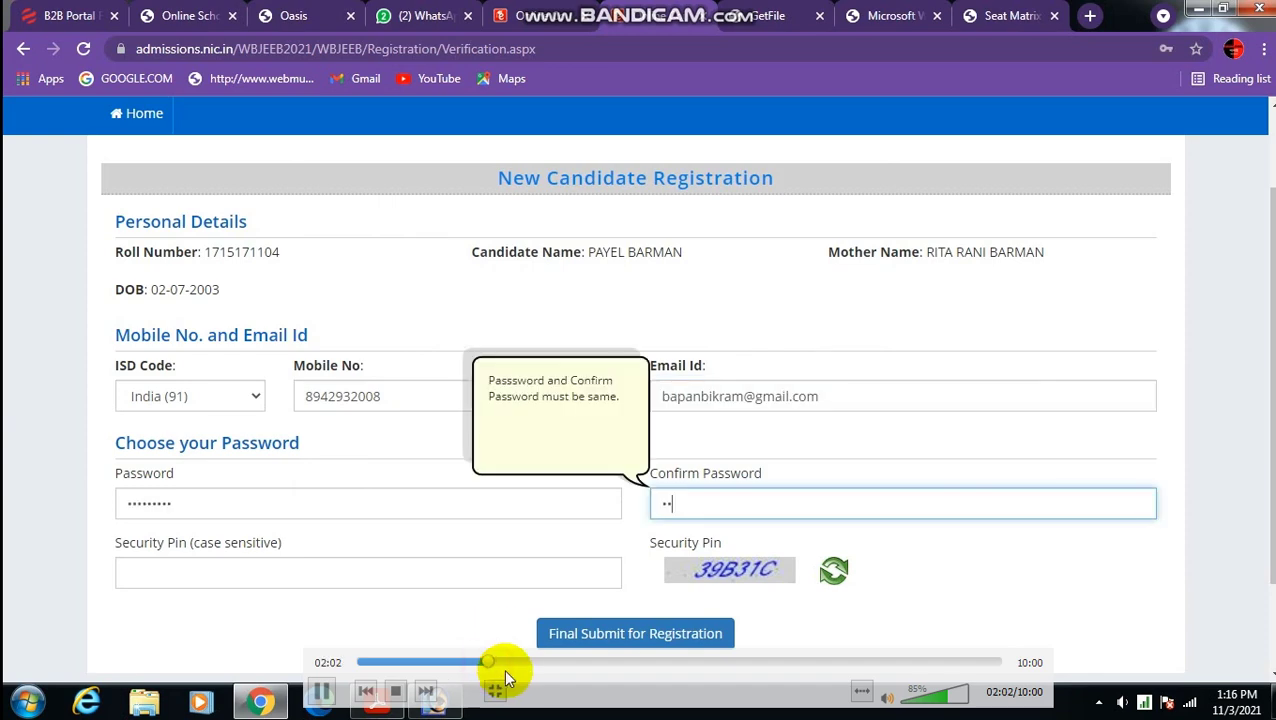
{"action": "left_click_drag", "start_coordinate": [505, 665], "coordinate": [536, 665]}
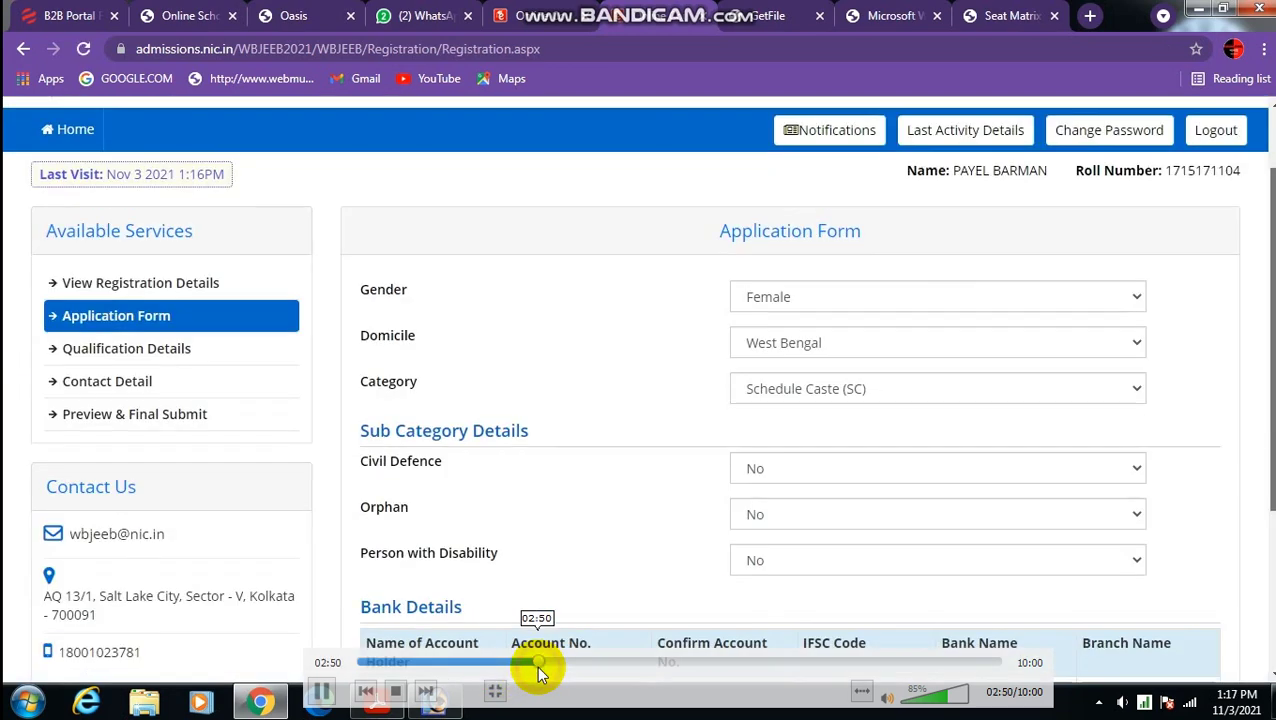
Pause, then seek the replay past the saved bank details to the blank Qualification Details page.
{"action": "left_click", "coordinate": [322, 691]}
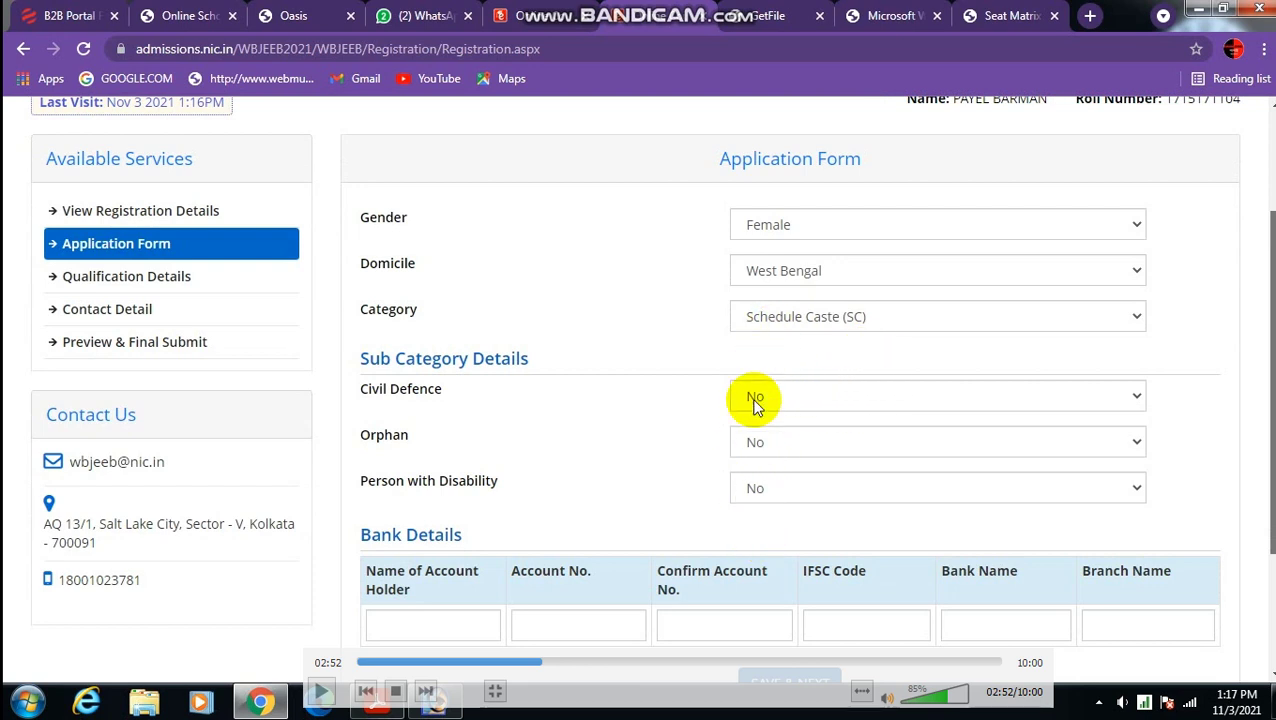
{"action": "left_click", "coordinate": [550, 660]}
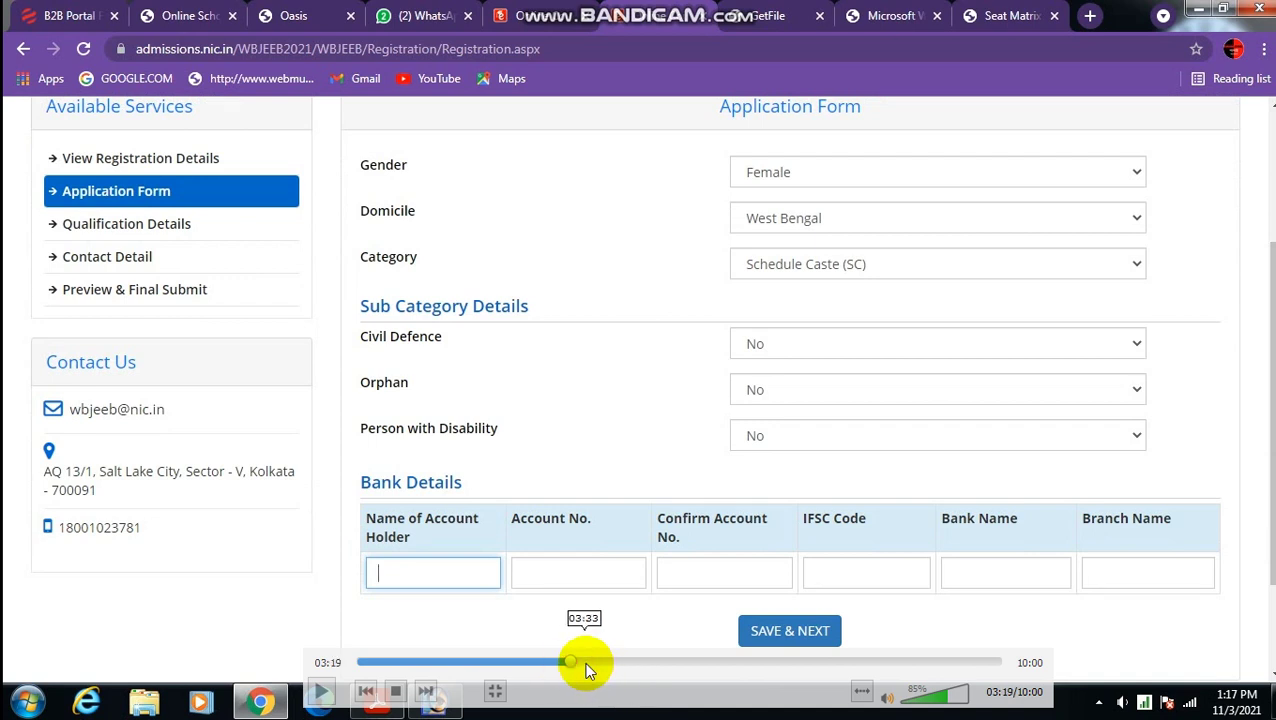
{"action": "left_click_drag", "start_coordinate": [588, 670], "coordinate": [665, 661]}
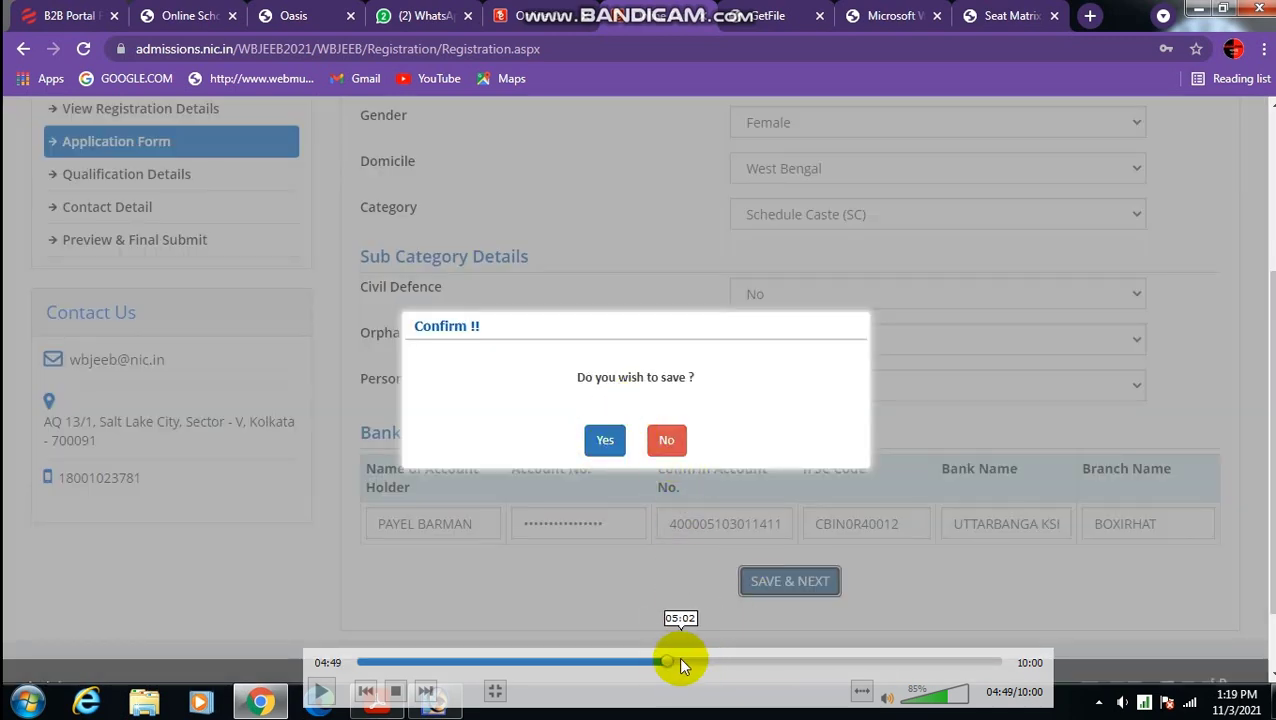
{"action": "left_click", "coordinate": [675, 661]}
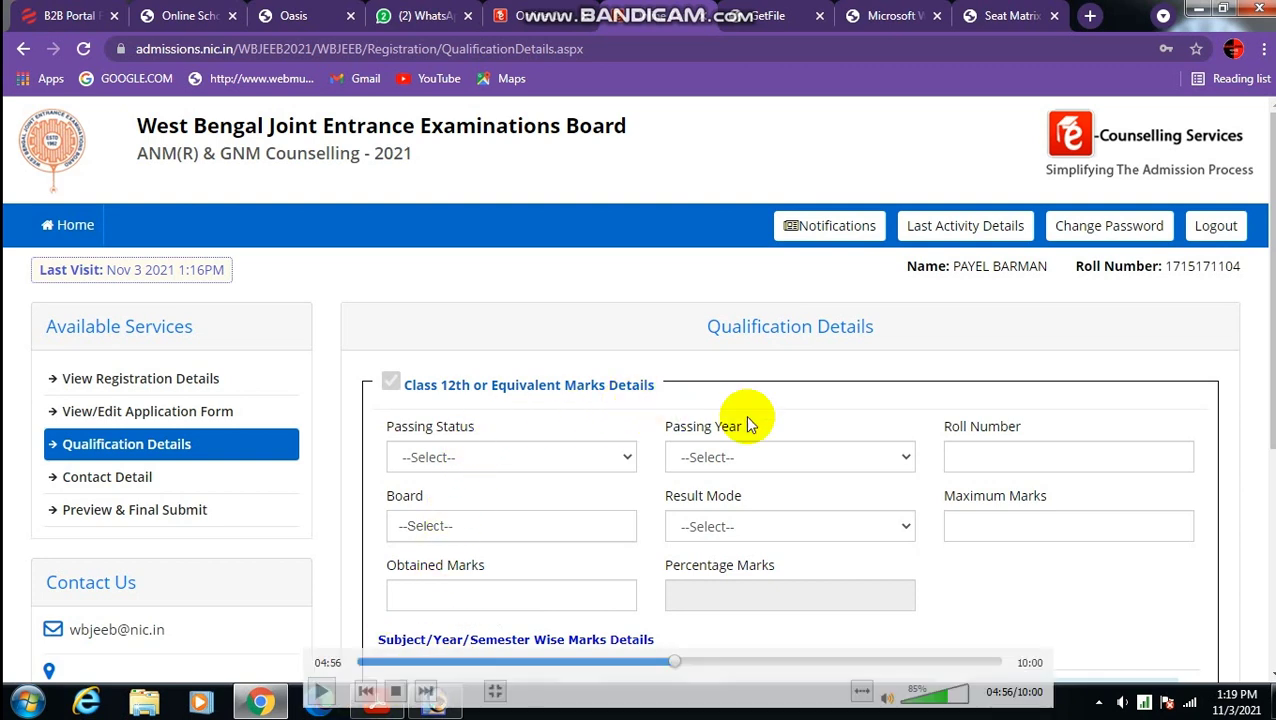
Seek through the Class 12 entries (Passed, 2021, board, 402/500 marks) to the English 68/100 row.
{"action": "left_click", "coordinate": [688, 662]}
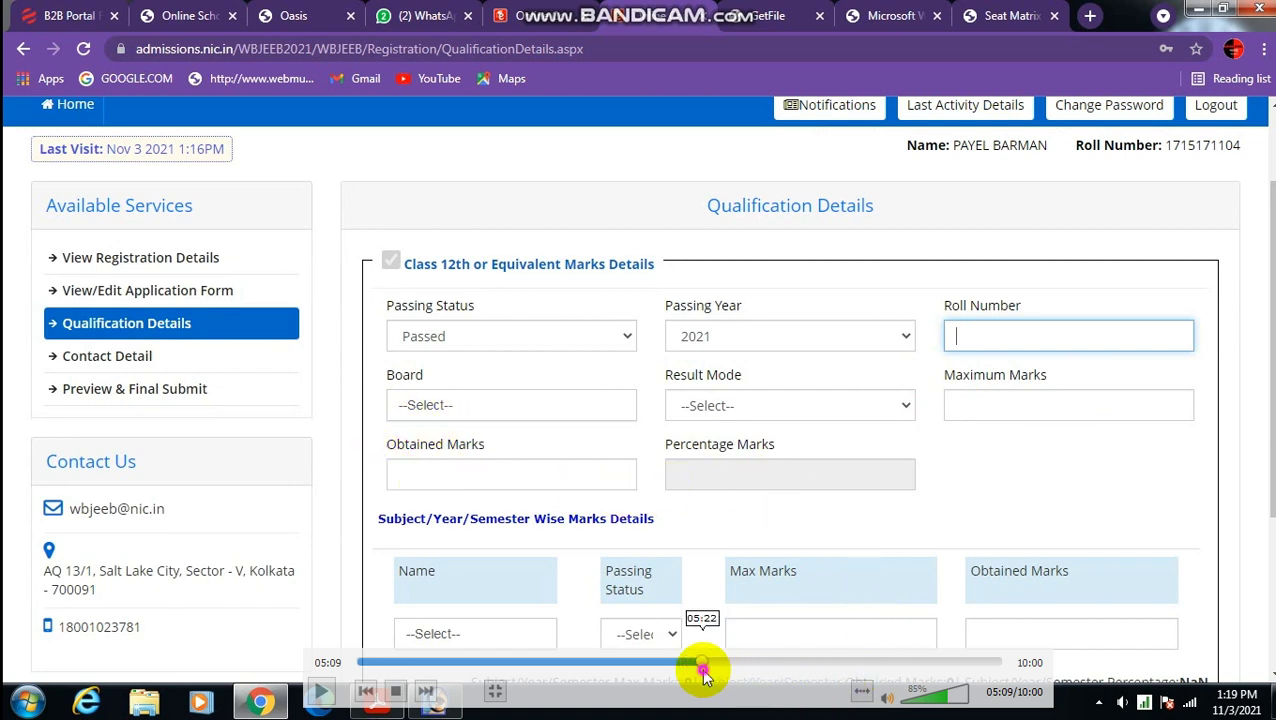
{"action": "left_click", "coordinate": [700, 664]}
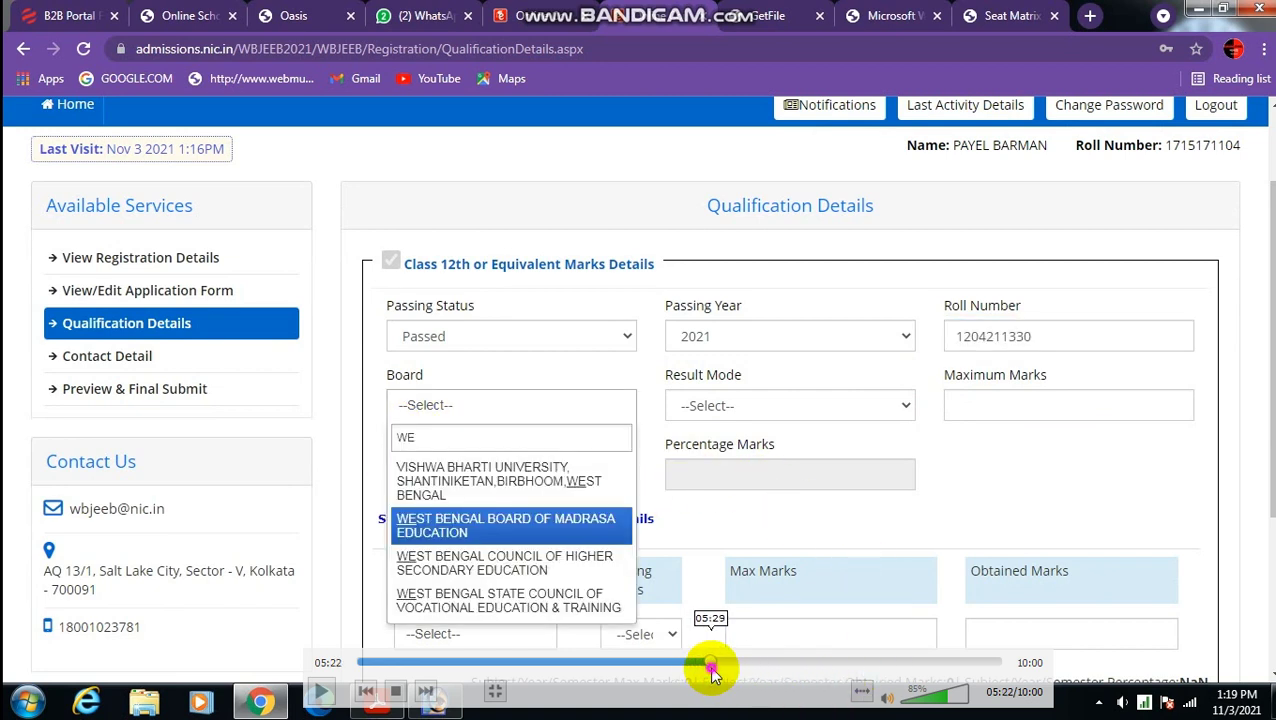
{"action": "left_click", "coordinate": [711, 664]}
{"action": "left_click", "coordinate": [721, 664]}
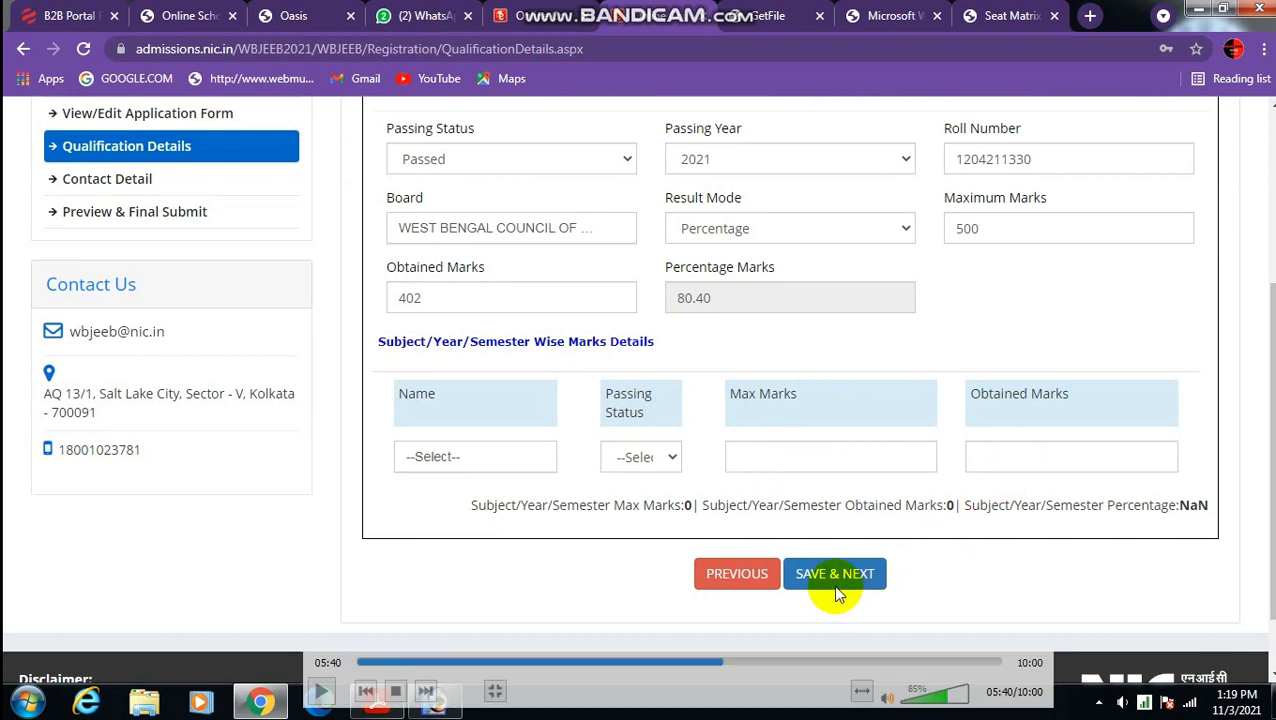
{"action": "left_click", "coordinate": [732, 663]}
{"action": "left_click_drag", "start_coordinate": [732, 661], "coordinate": [790, 661]}
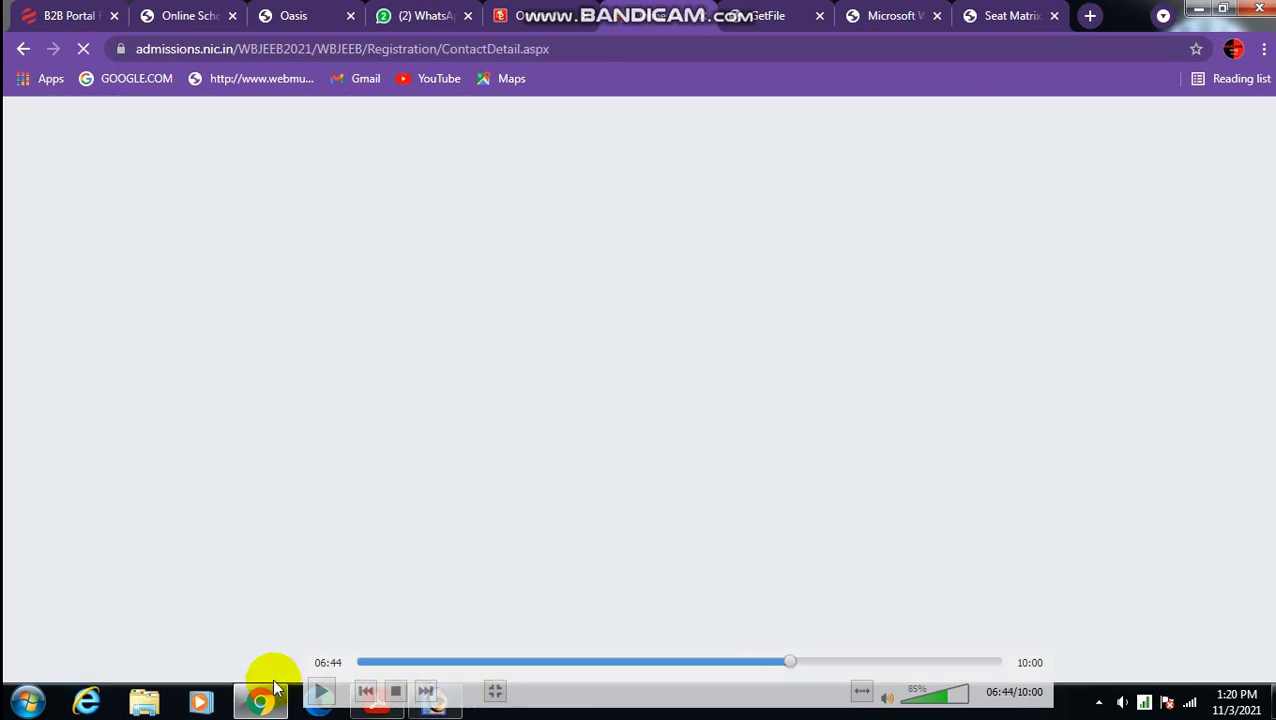
Resume the replay and skip through the address, pin code and copied permanent address entries.
{"action": "left_click", "coordinate": [318, 692]}
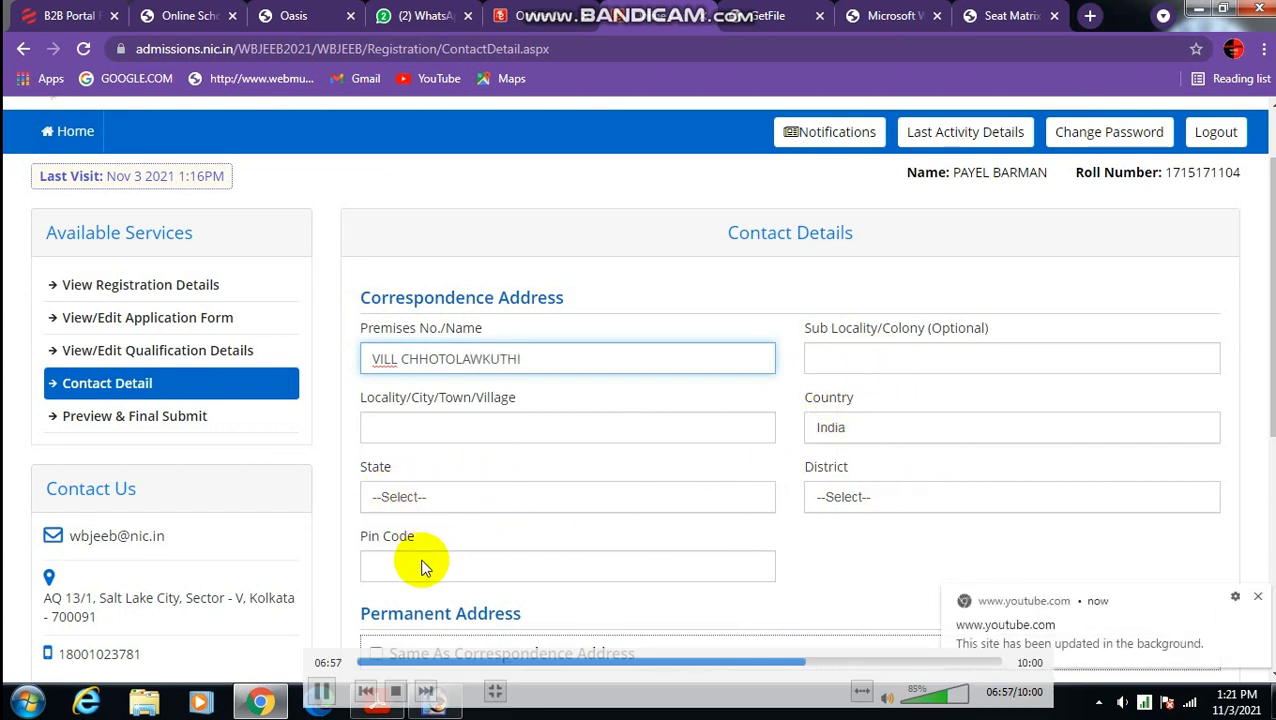
{"action": "left_click", "coordinate": [822, 662]}
{"action": "left_click", "coordinate": [832, 659]}
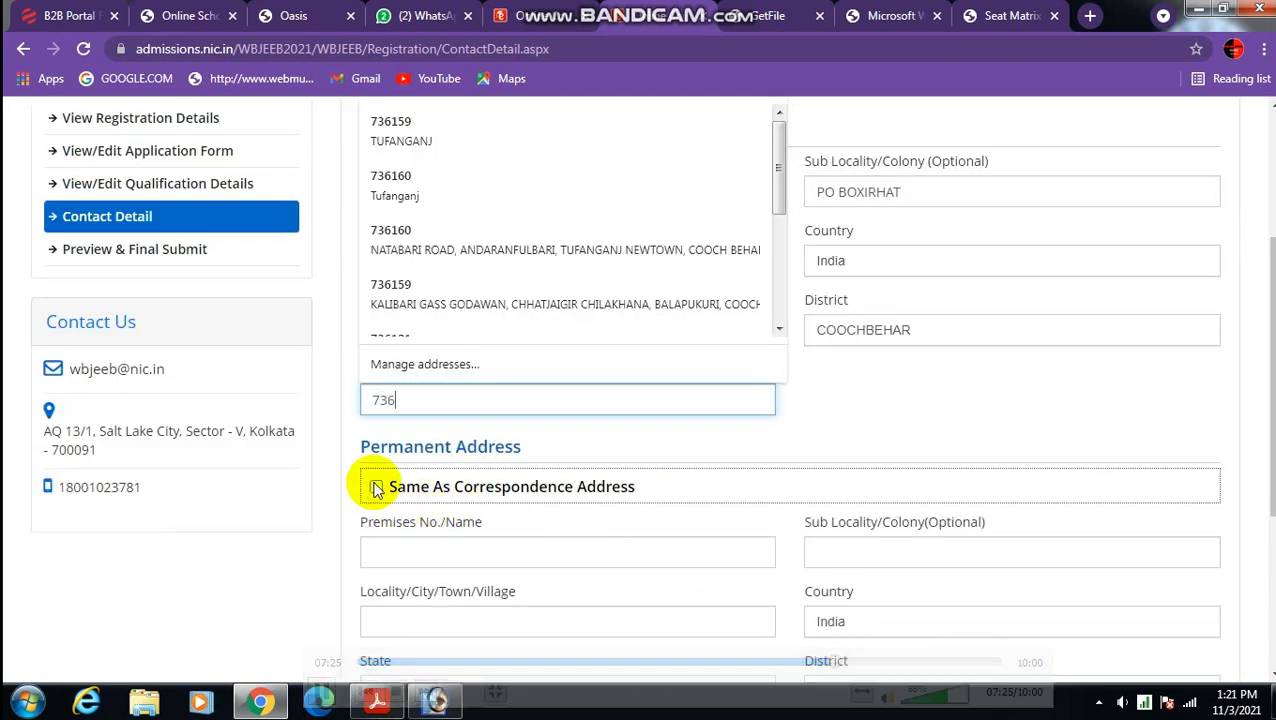
{"action": "left_click", "coordinate": [848, 662]}
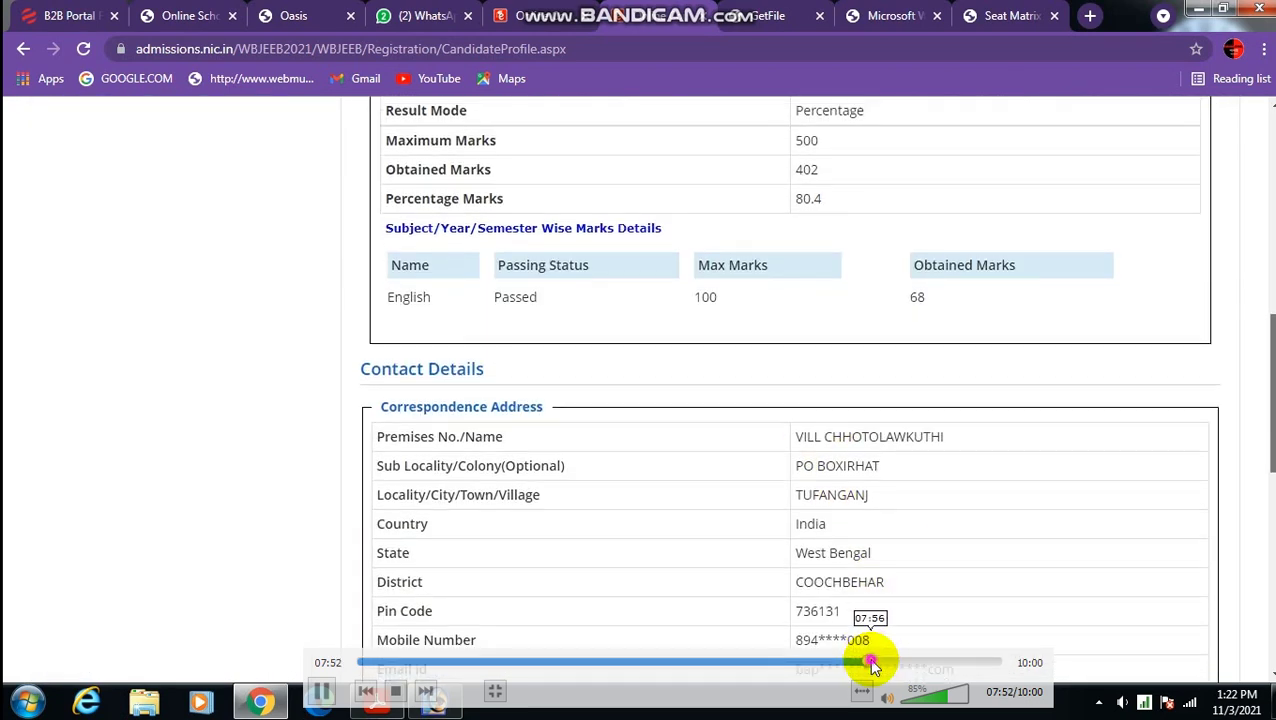
Skip past the ticked declaration and final submission to the Rs. 300 fee payment page.
{"action": "left_click", "coordinate": [868, 662]}
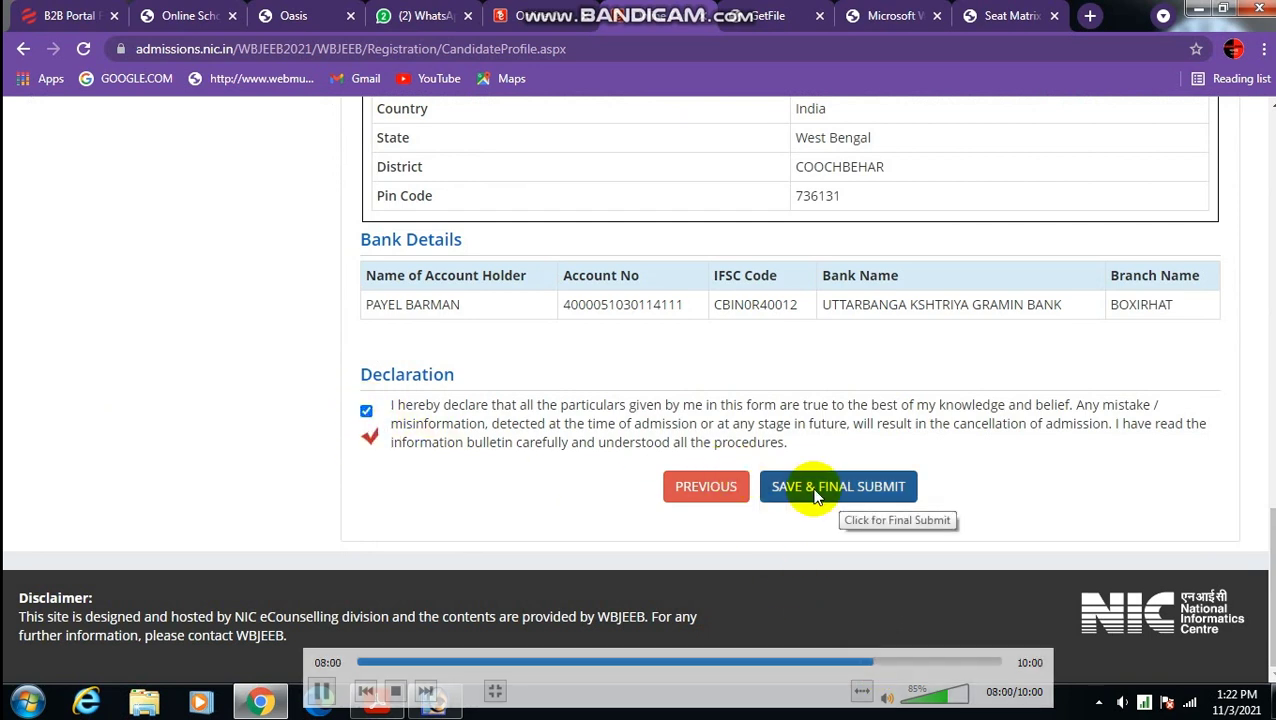
{"action": "left_click", "coordinate": [878, 663]}
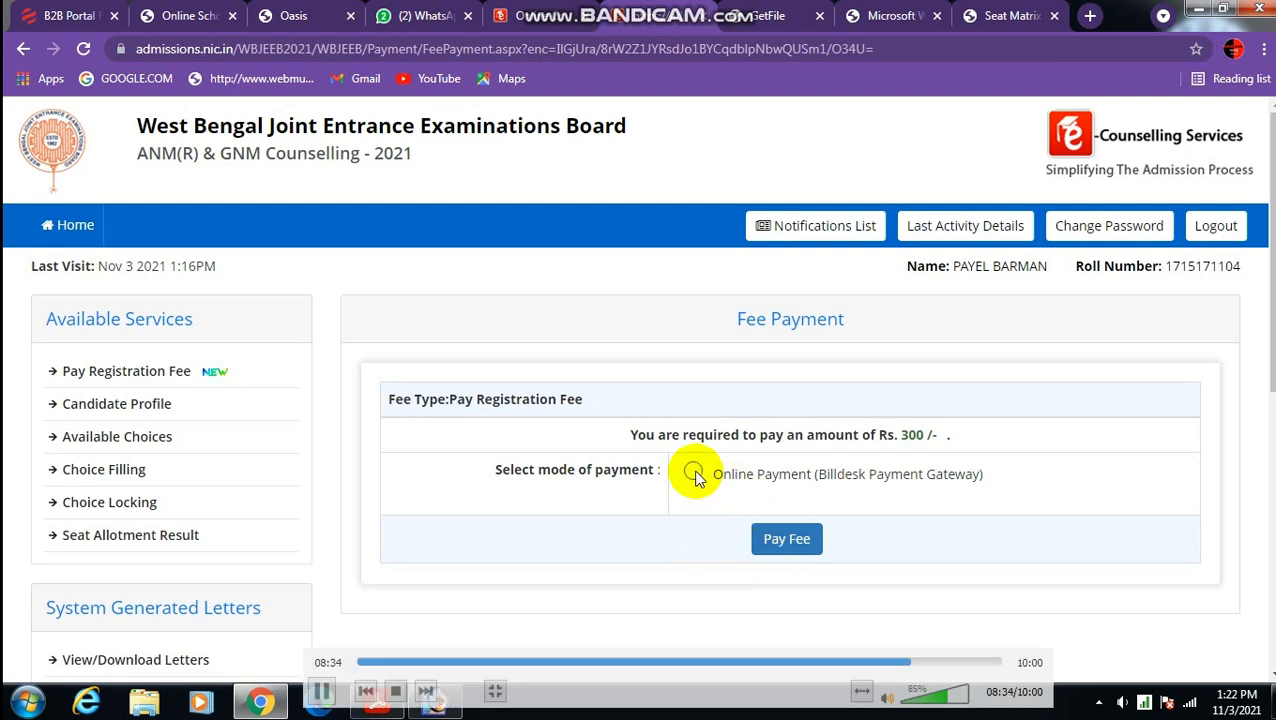
Skip the replay ahead through the fee payment options to BillDesk chosen as provider.
{"action": "left_click", "coordinate": [915, 662]}
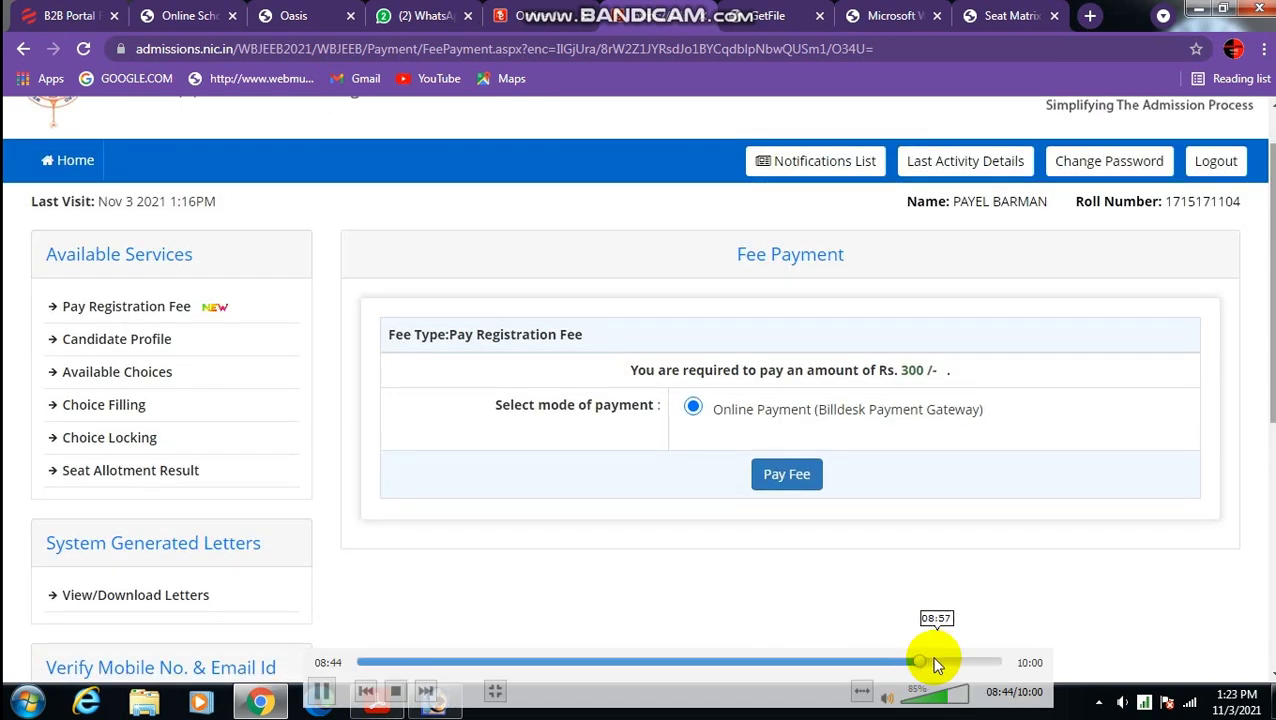
{"action": "left_click", "coordinate": [933, 662]}
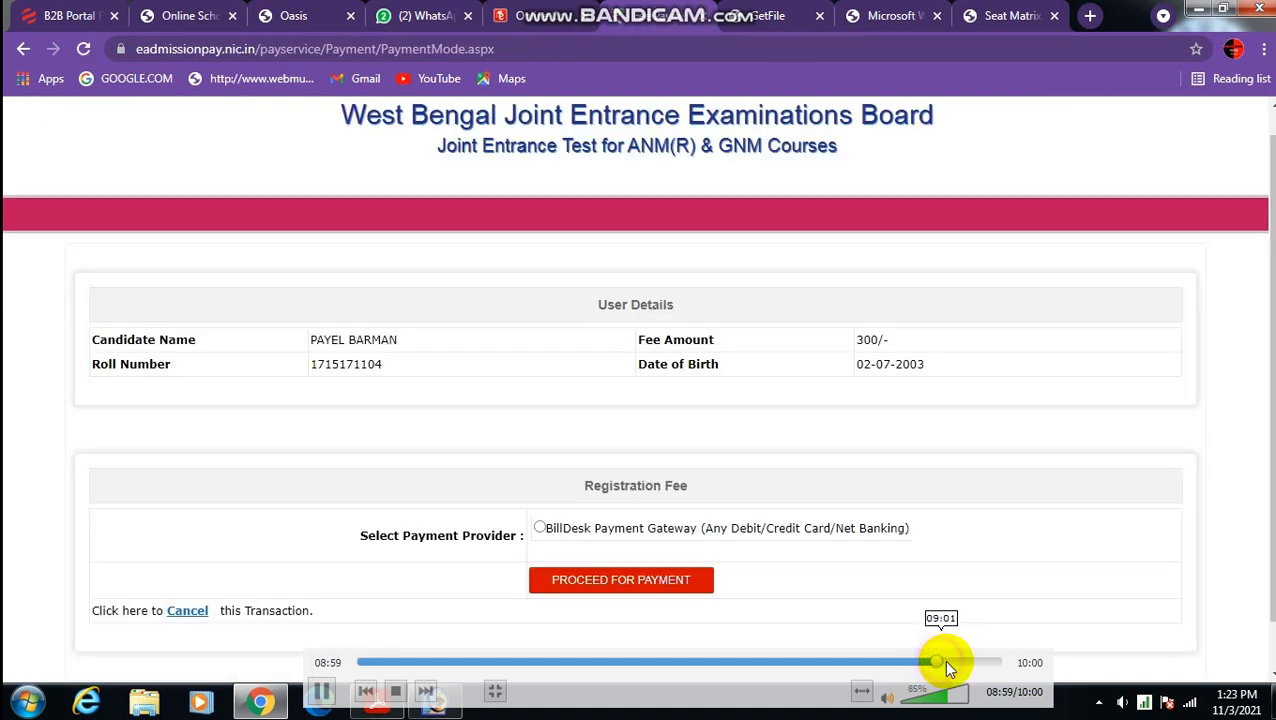
{"action": "left_click", "coordinate": [946, 661]}
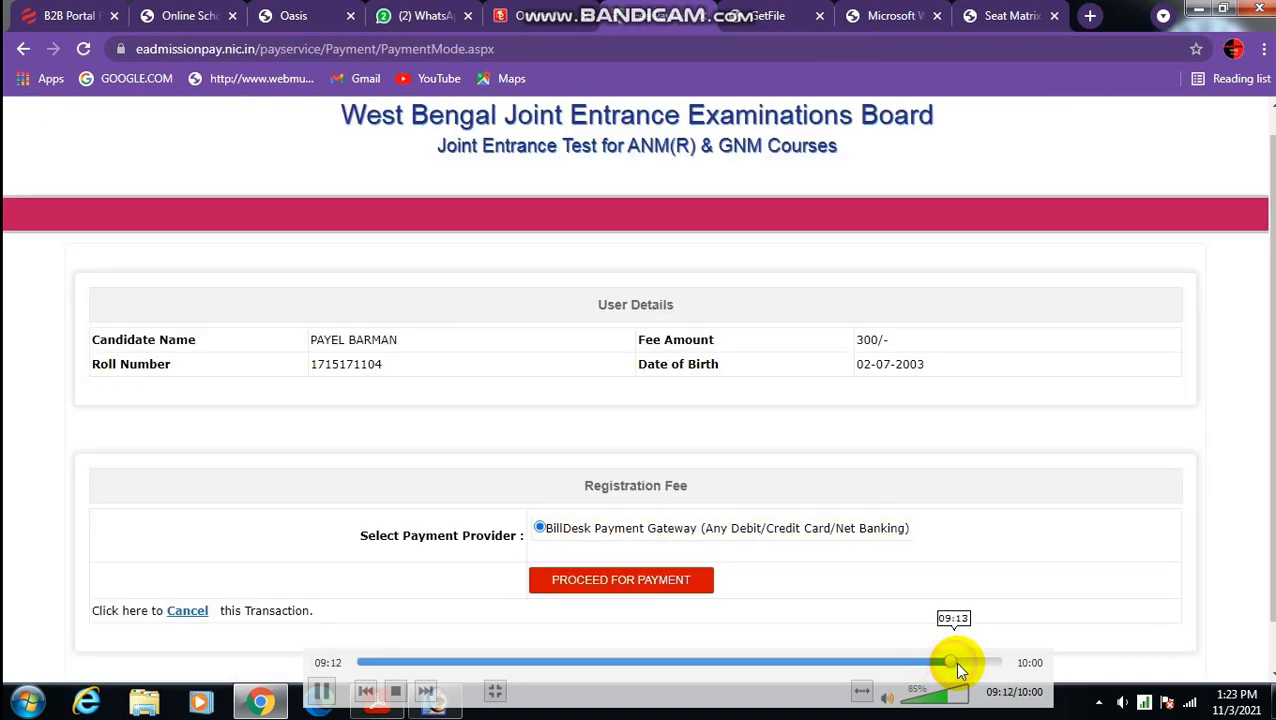
{"action": "left_click", "coordinate": [960, 664]}
Advance the replay to the BillDesk debit card form, then rewind to the Fee Payment page.
{"action": "left_click", "coordinate": [968, 663]}
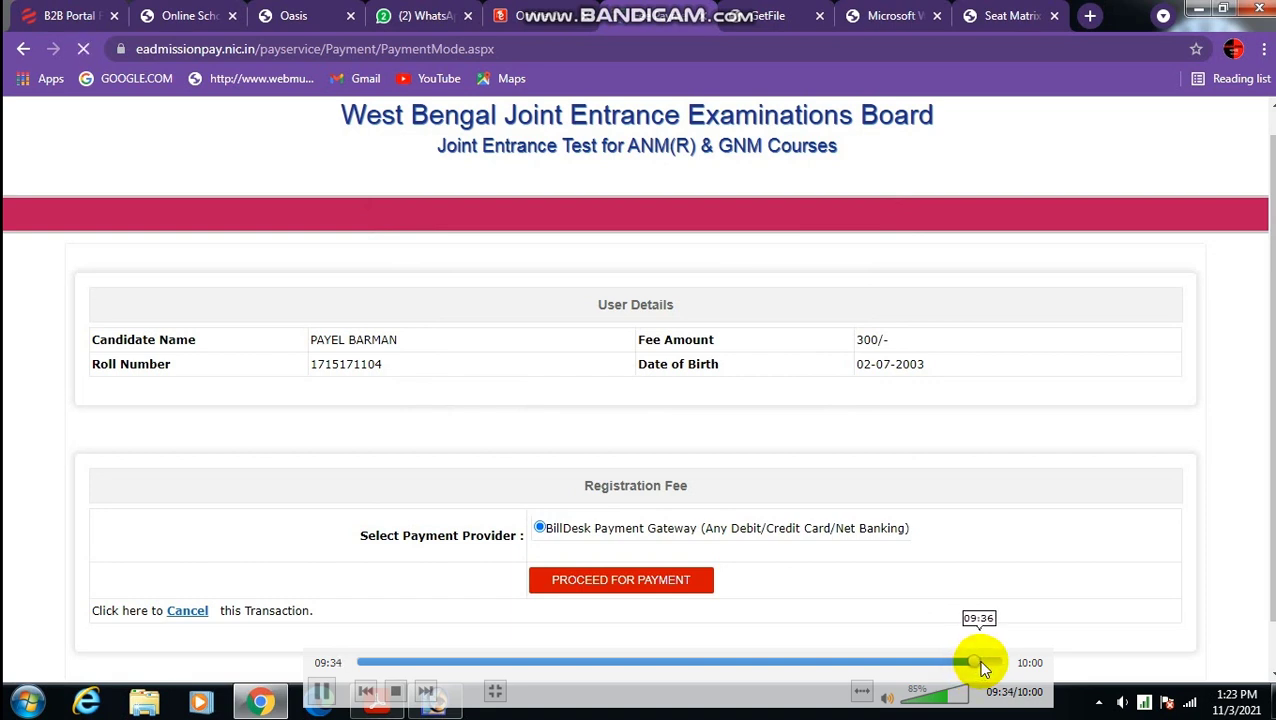
{"action": "left_click", "coordinate": [982, 667]}
{"action": "left_click", "coordinate": [984, 661]}
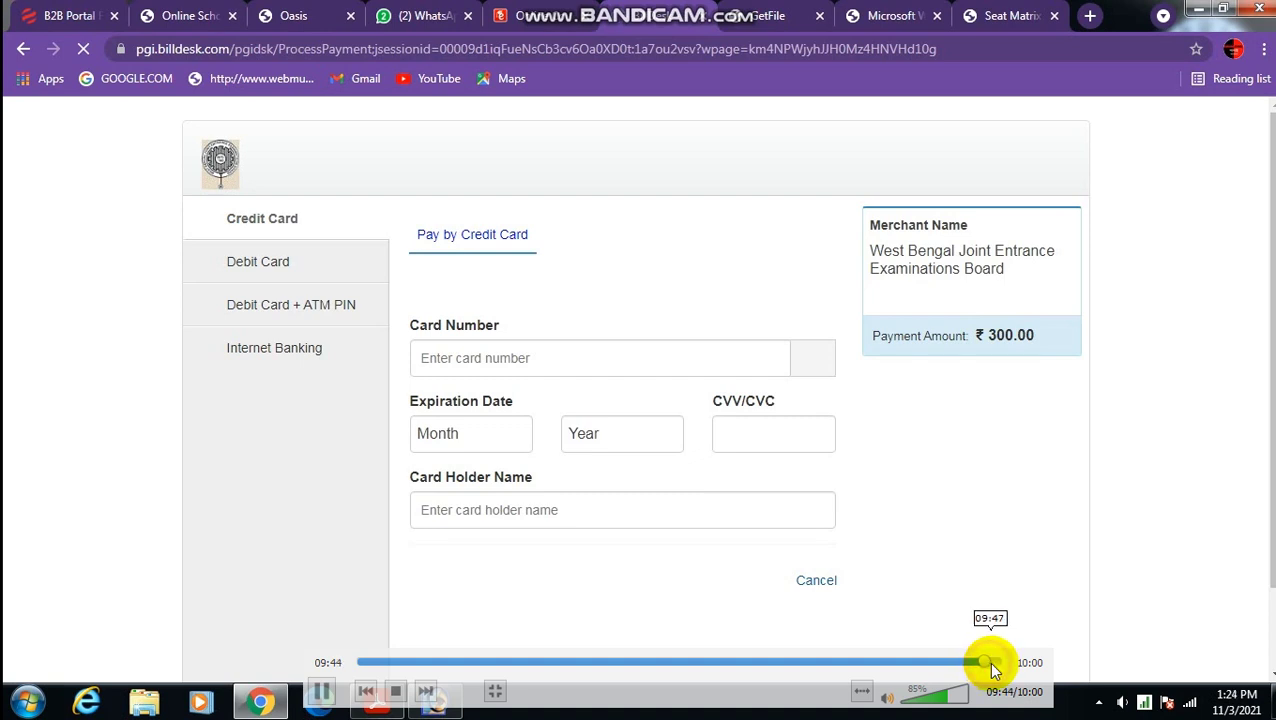
{"action": "left_click", "coordinate": [988, 661]}
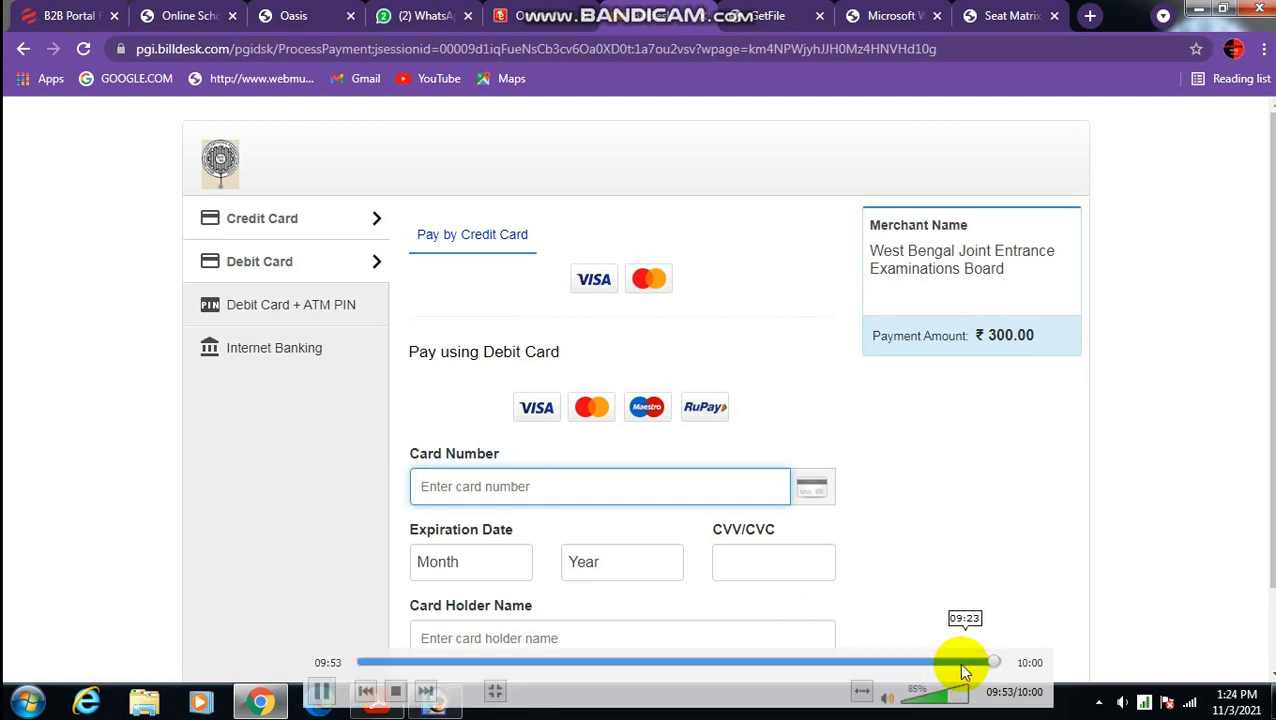
{"action": "left_click_drag", "start_coordinate": [958, 662], "coordinate": [881, 660]}
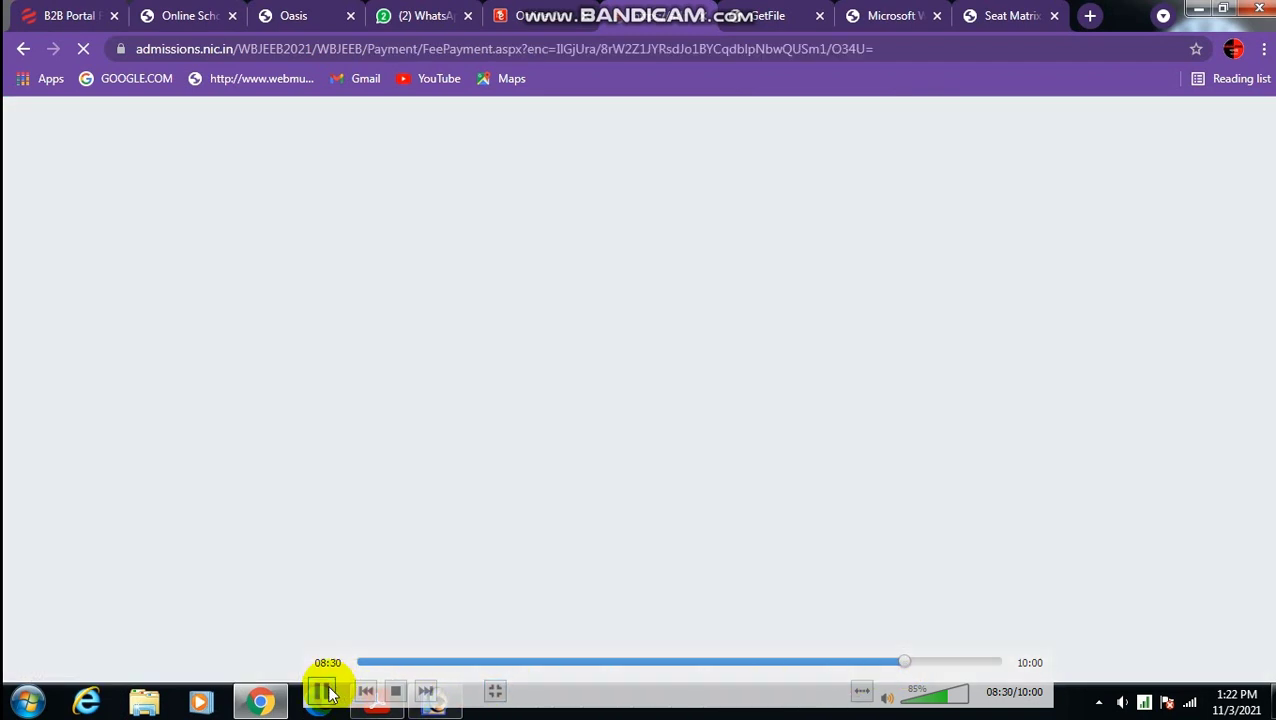
Pause the replay on the choice status dashboard, exit fullscreen, minimize VLC, and show hidden tray icons.
{"action": "left_click", "coordinate": [321, 691]}
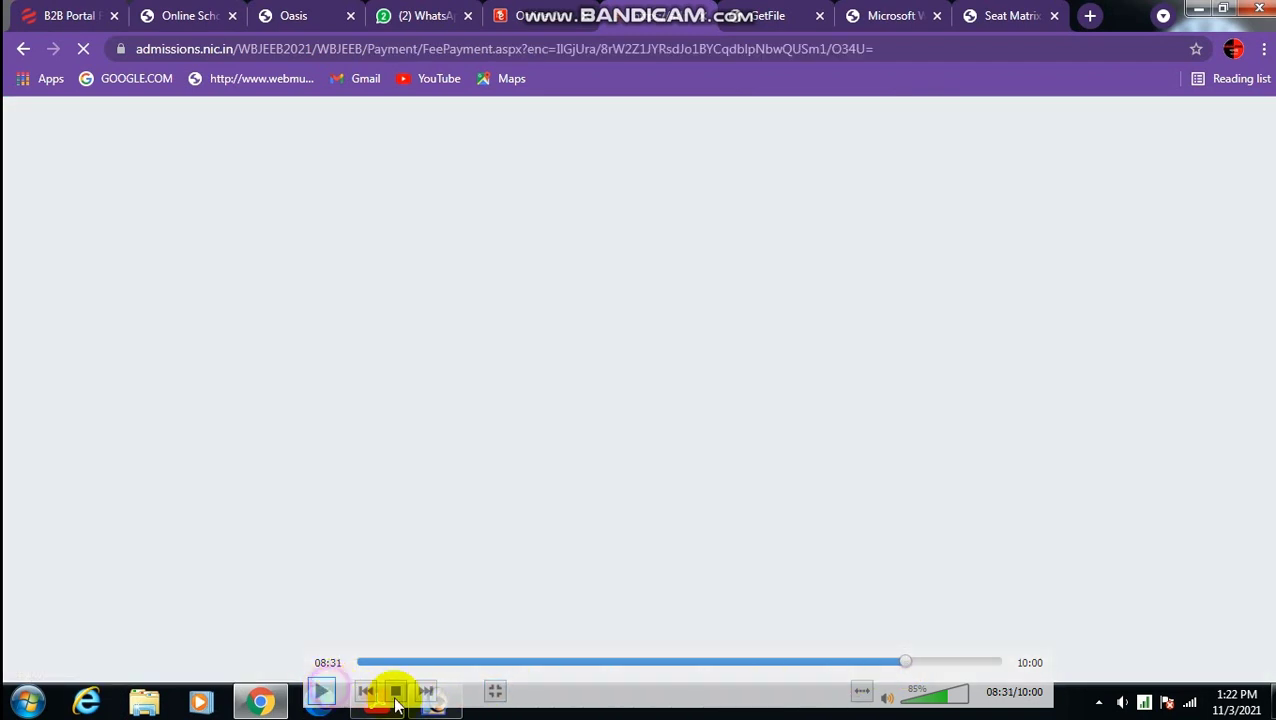
{"action": "left_click", "coordinate": [895, 663]}
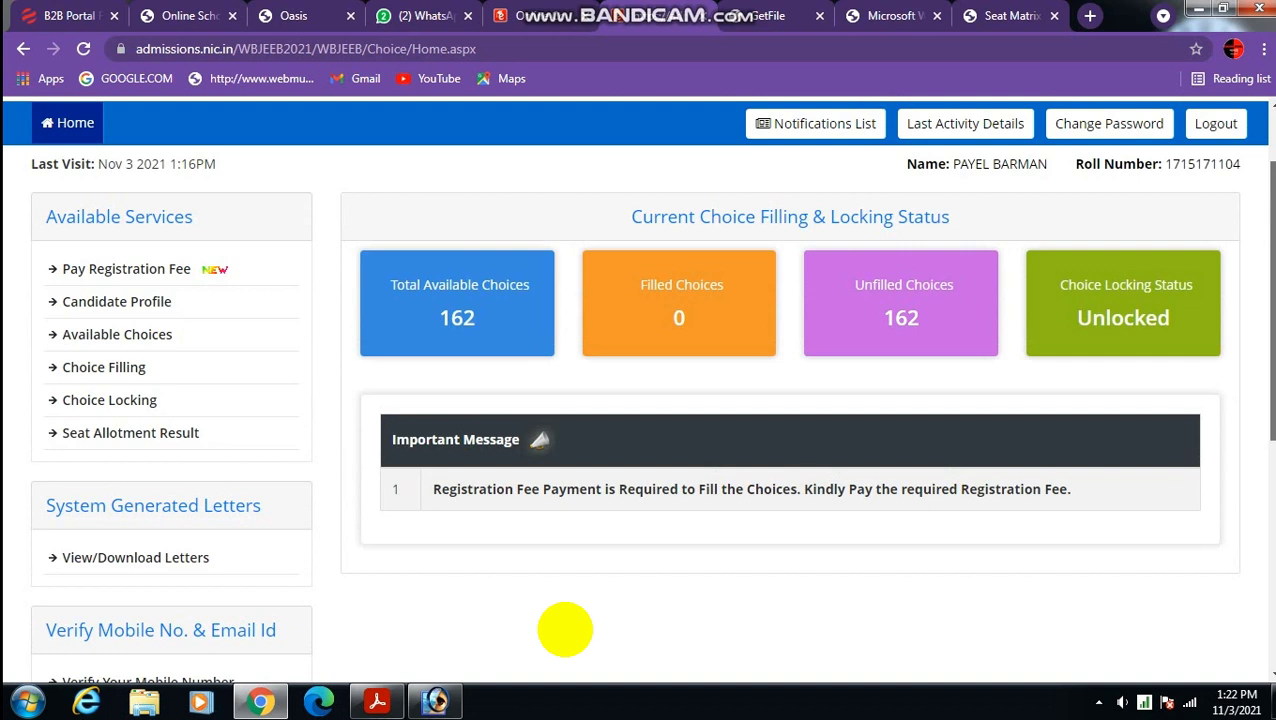
{"action": "mouse_move", "coordinate": [570, 595]}
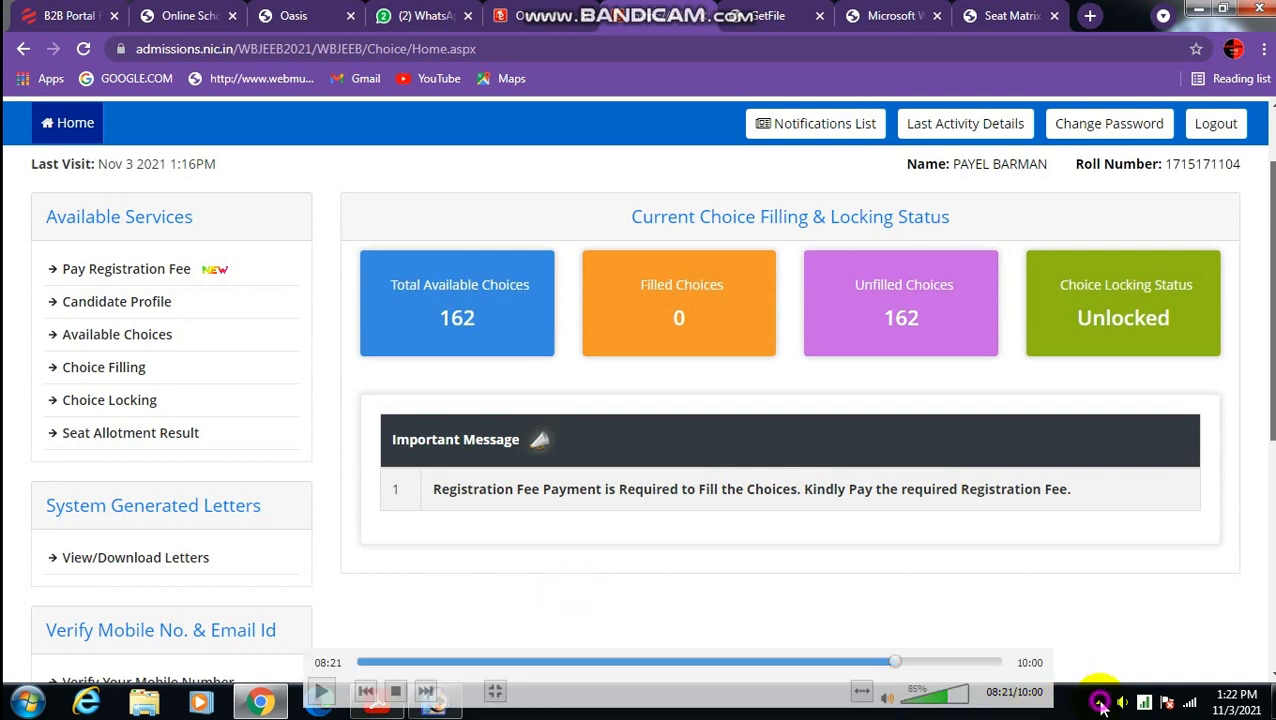
{"action": "double_click", "coordinate": [1236, 147]}
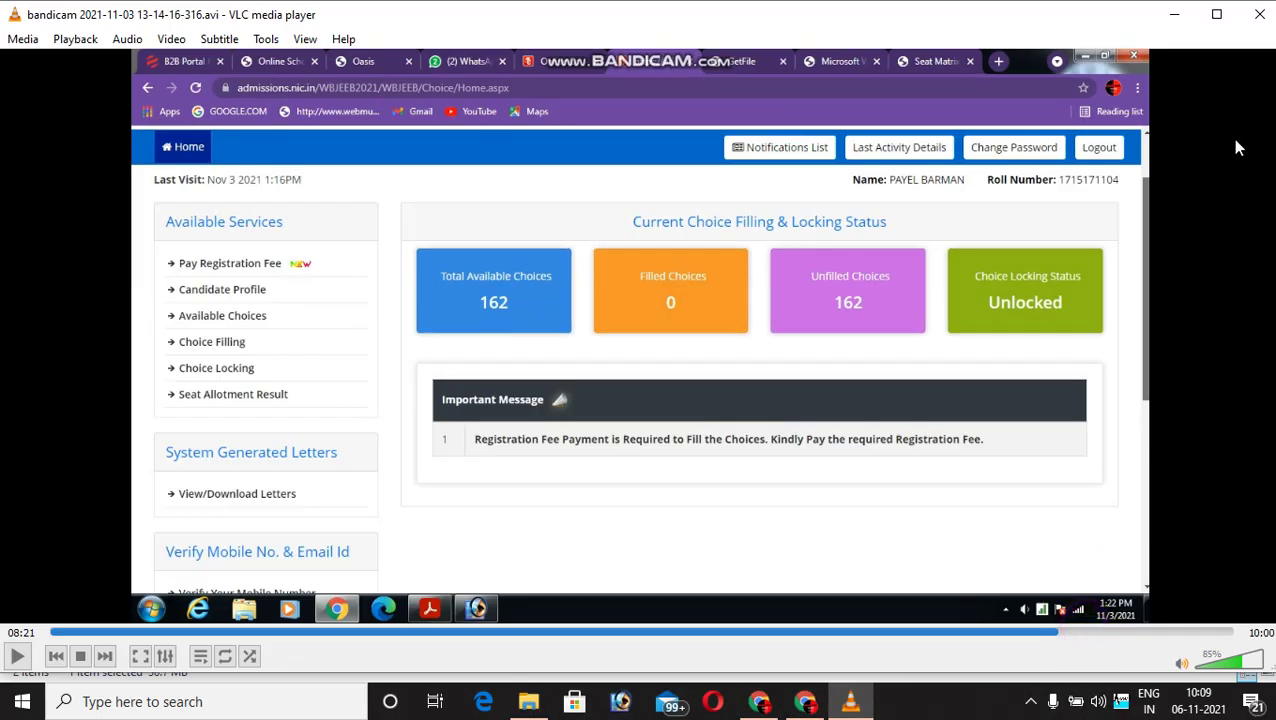
{"action": "left_click", "coordinate": [1175, 14]}
{"action": "left_click", "coordinate": [1030, 697]}
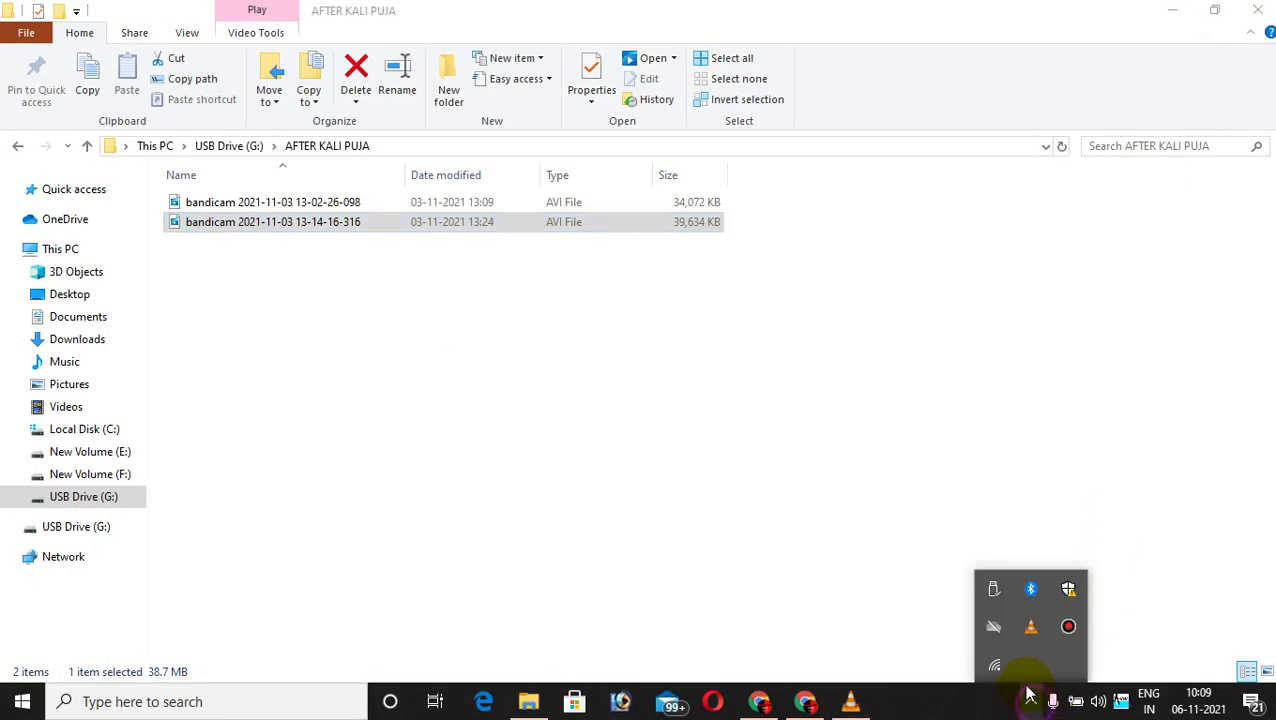